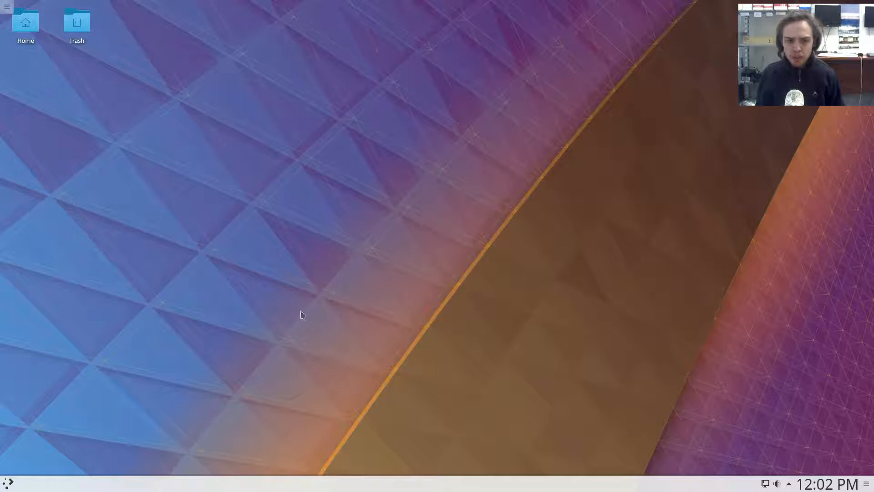
Open the Discover software center and search it for "vaul".
{"action": "left_click", "coordinate": [9, 483]}
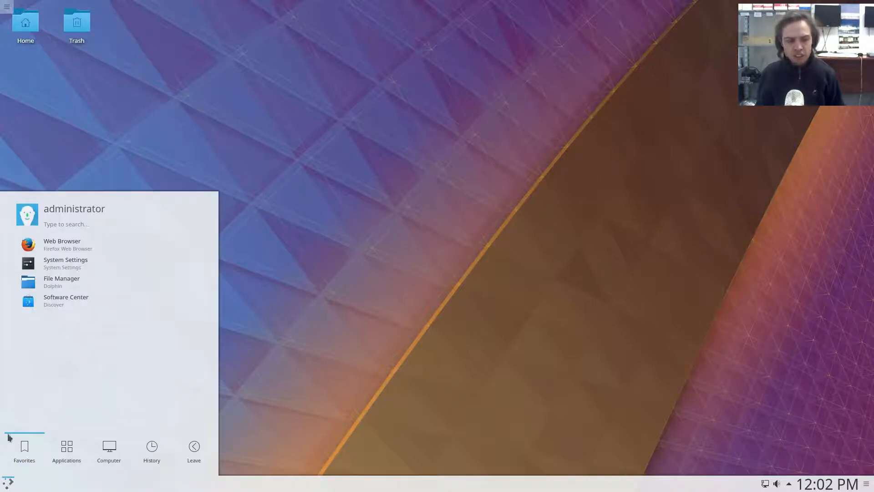
{"action": "left_click", "coordinate": [57, 301]}
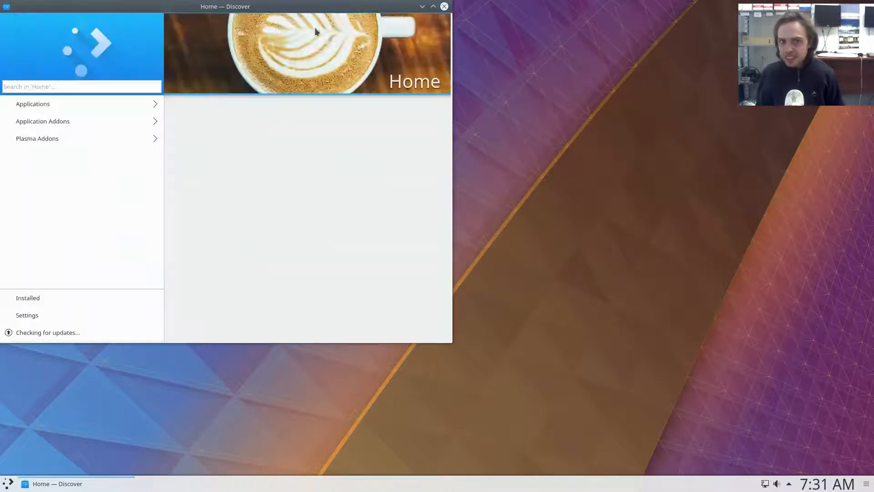
{"action": "left_click", "coordinate": [67, 86]}
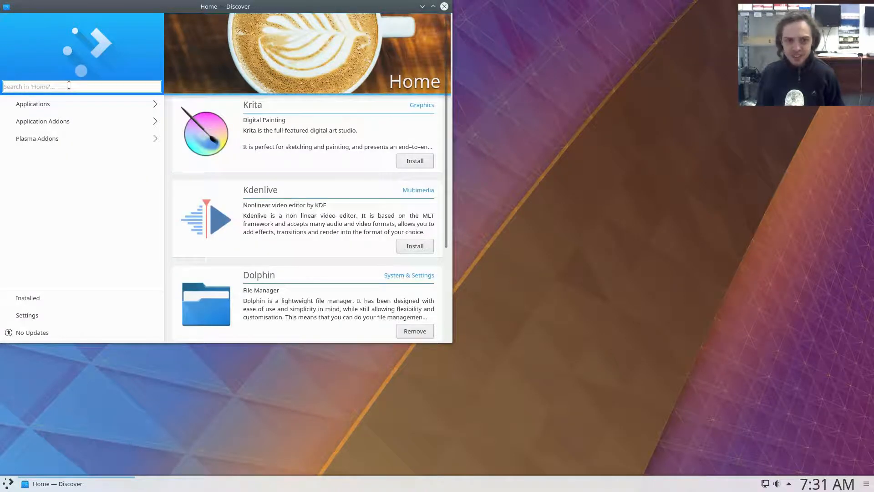
{"action": "type", "text": "vaul"}
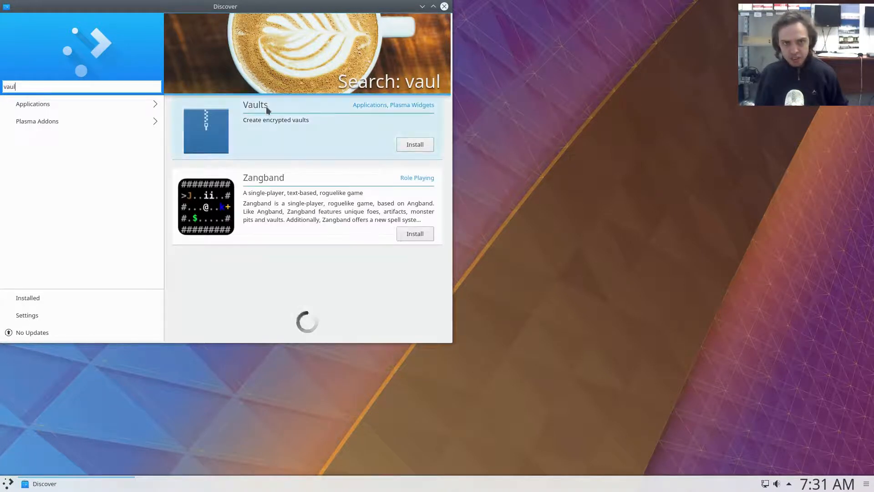
Install the Vaults widget, authenticating with the account password, and close the software center.
{"action": "left_click", "coordinate": [413, 145]}
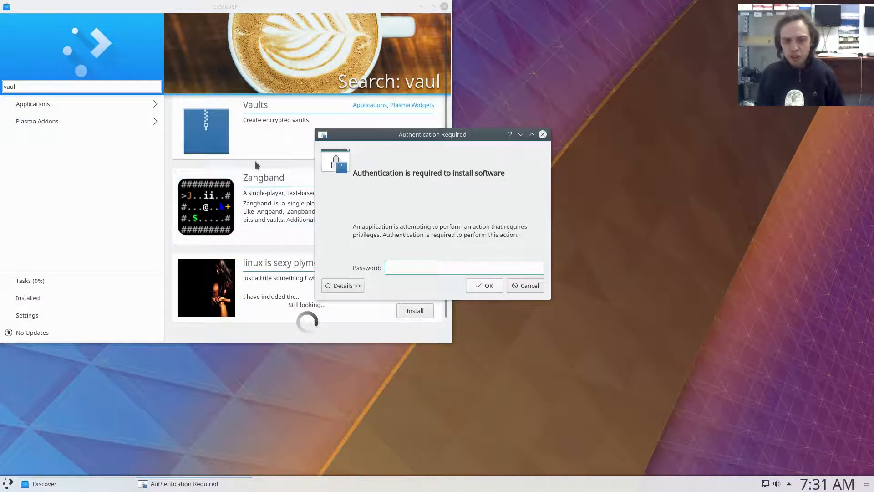
{"action": "type", "text": "••••••"}
{"action": "key", "text": "ctrl+a"}
{"action": "key", "text": "BackSpace"}
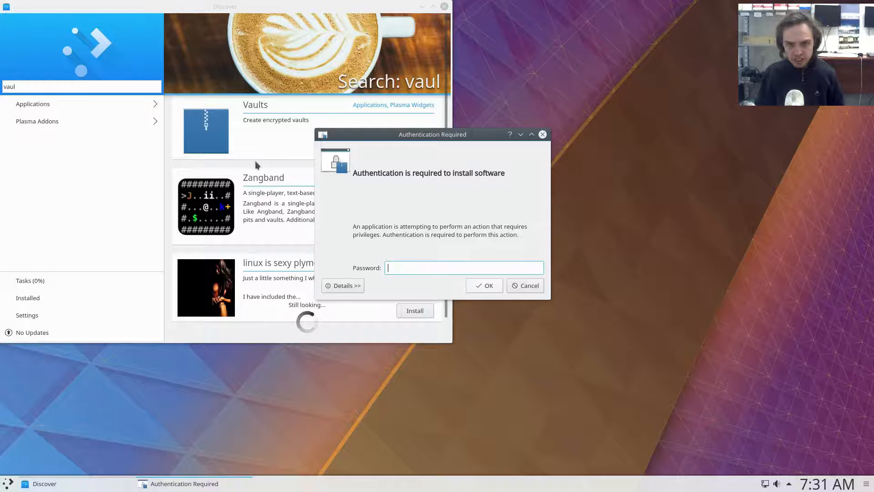
{"action": "type", "text": "••••••"}
{"action": "key", "text": "Return"}
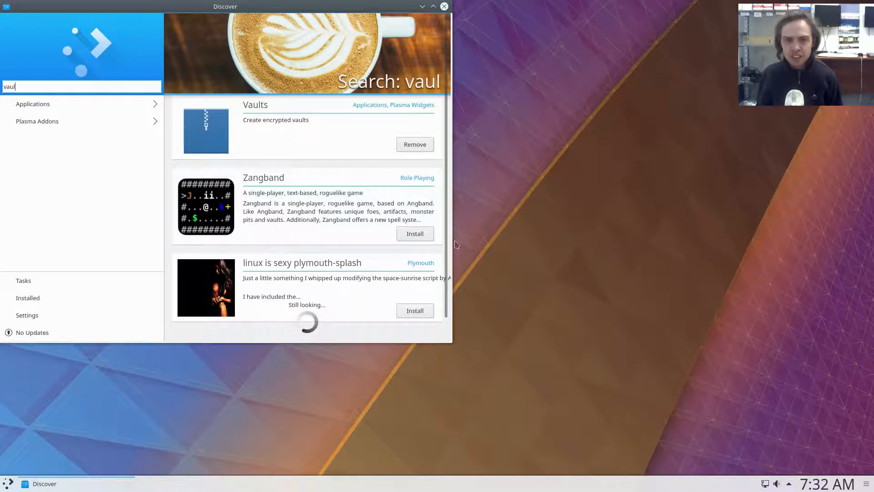
{"action": "left_click", "coordinate": [444, 6]}
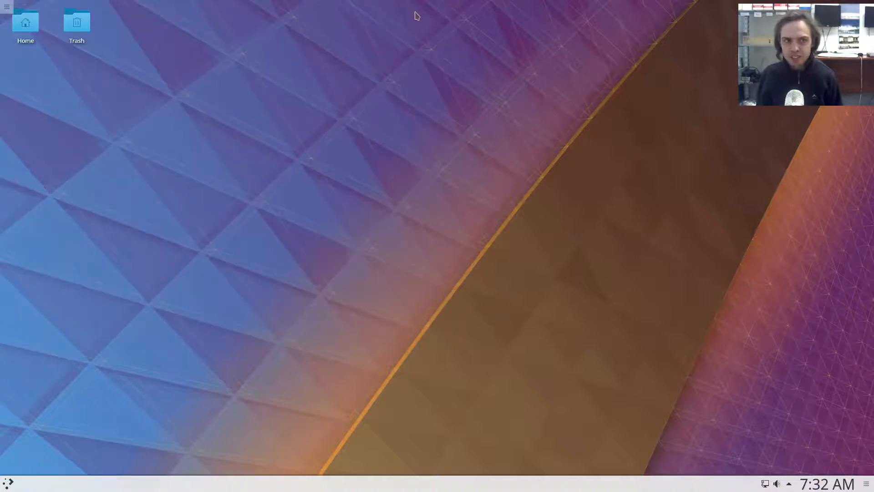
Find the Vaults widget among the desktop widgets using "va" and add it to the taskbar beside the clock.
{"action": "left_click", "coordinate": [7, 8]}
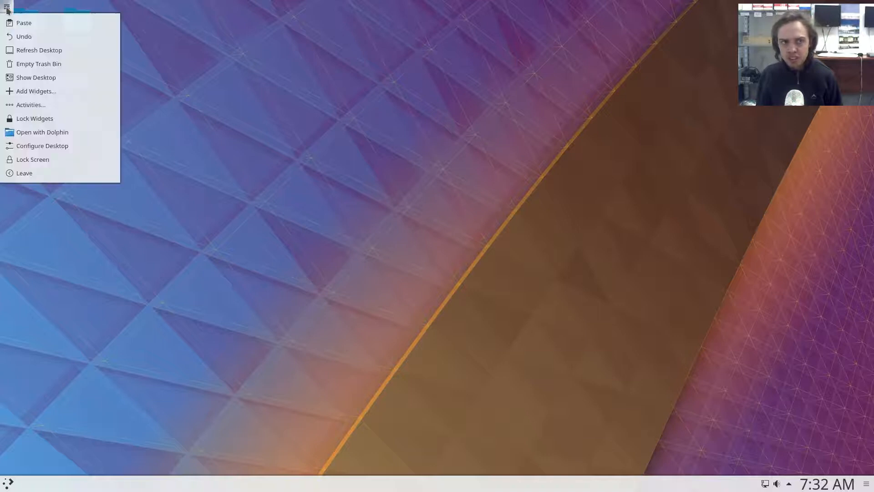
{"action": "left_click", "coordinate": [9, 92]}
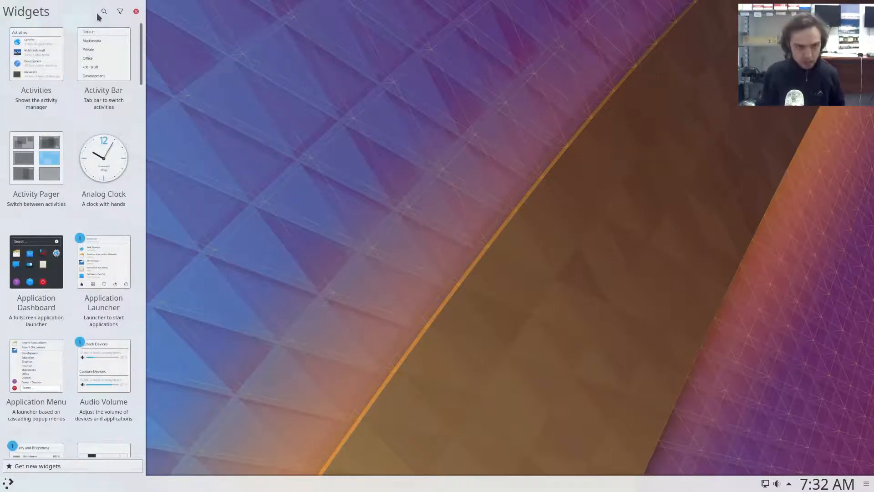
{"action": "left_click", "coordinate": [104, 12]}
{"action": "type", "text": "va"}
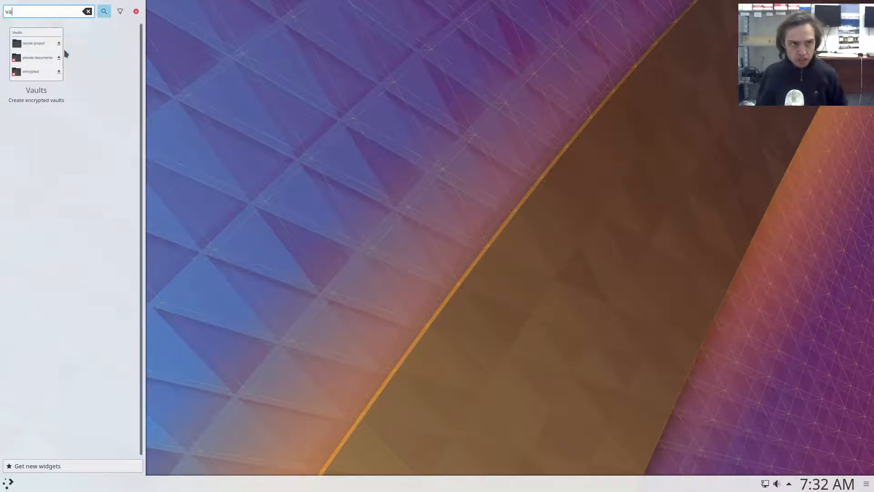
{"action": "left_click_drag", "start_coordinate": [41, 56], "coordinate": [802, 482]}
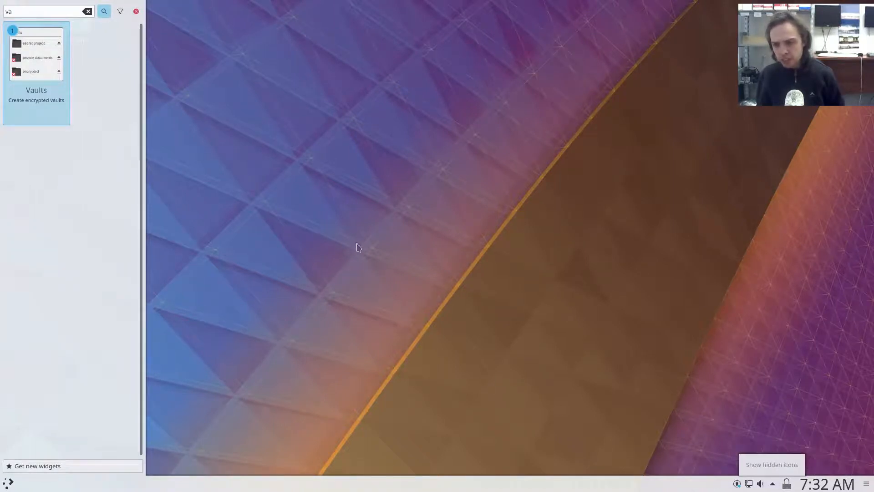
{"action": "left_click", "coordinate": [137, 12]}
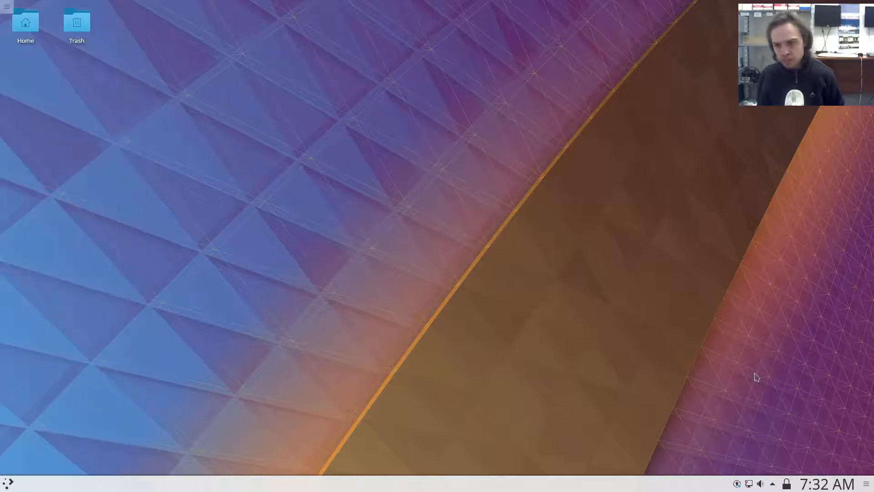
Start a new vault named test with CryFS encryption and proceed past the security notice.
{"action": "left_click", "coordinate": [787, 484]}
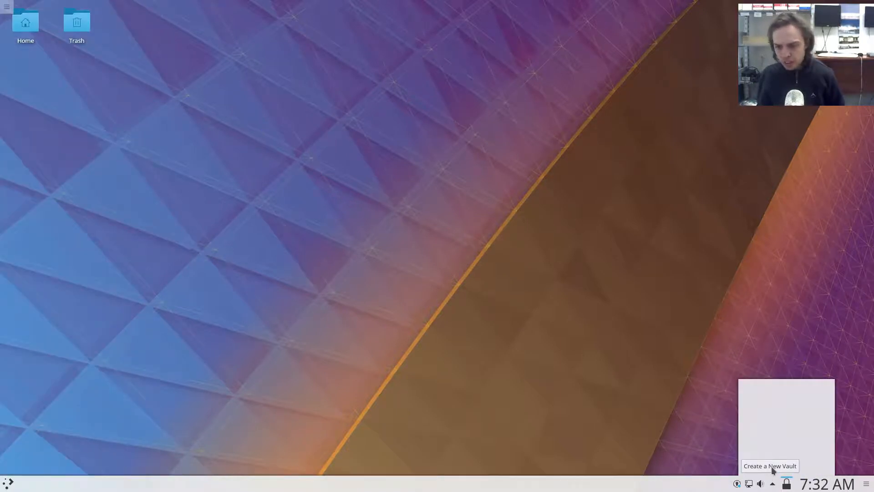
{"action": "left_click", "coordinate": [772, 468]}
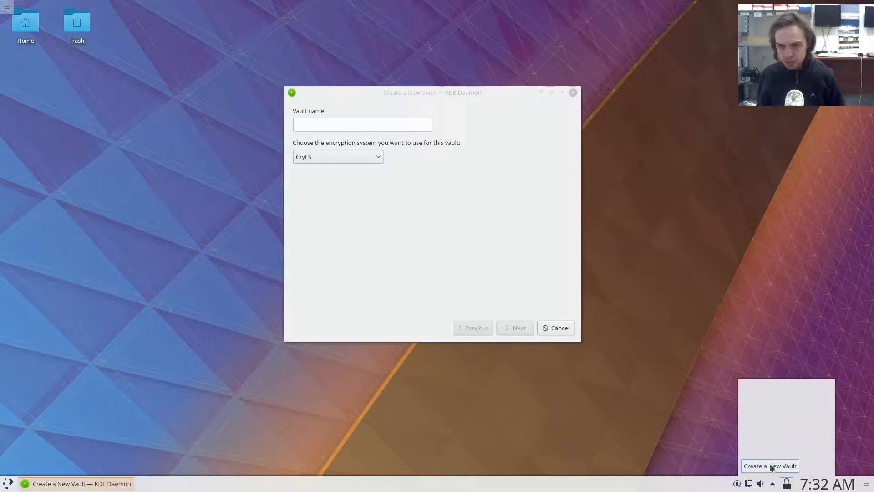
{"action": "left_click", "coordinate": [373, 158]}
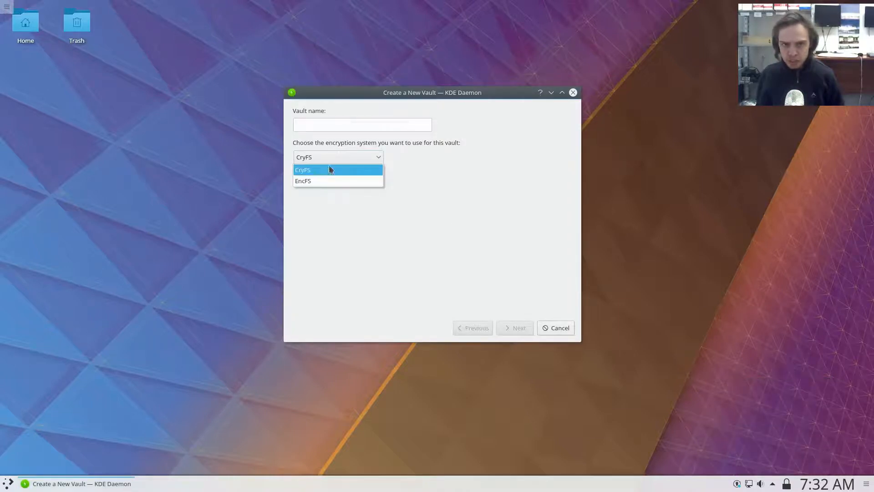
{"action": "left_click", "coordinate": [329, 171]}
{"action": "left_click", "coordinate": [344, 124]}
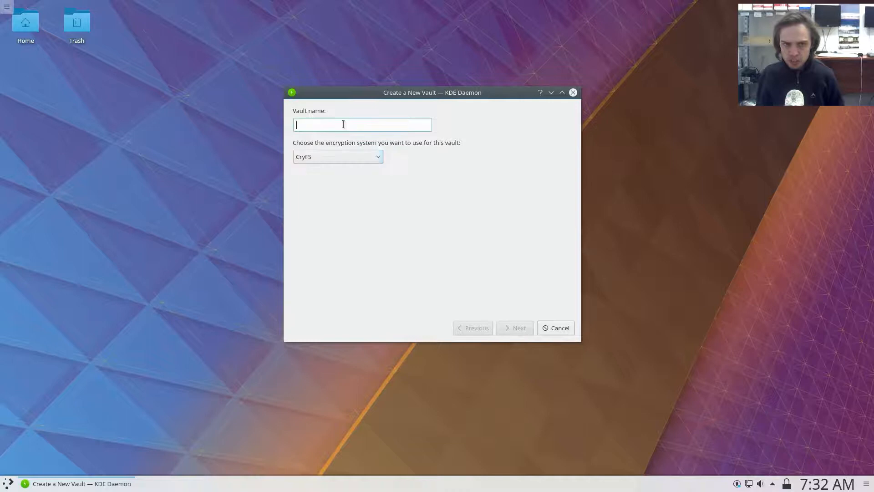
{"action": "type", "text": "test"}
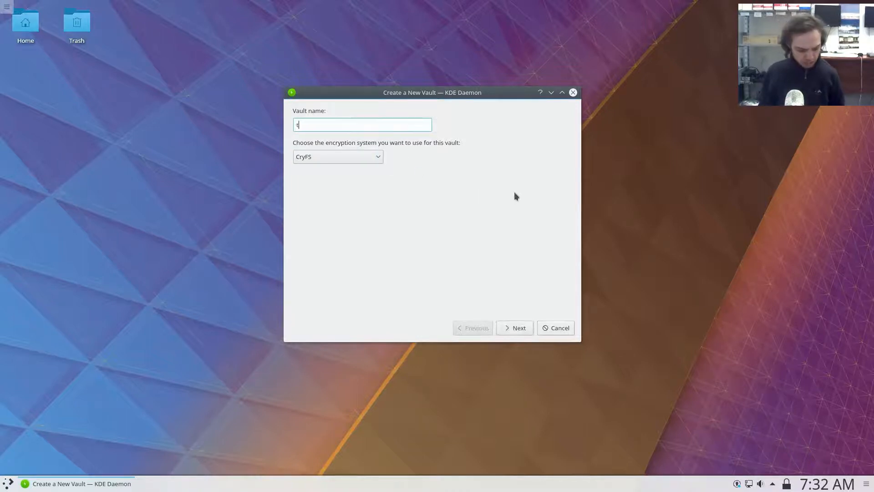
{"action": "left_click", "coordinate": [513, 327]}
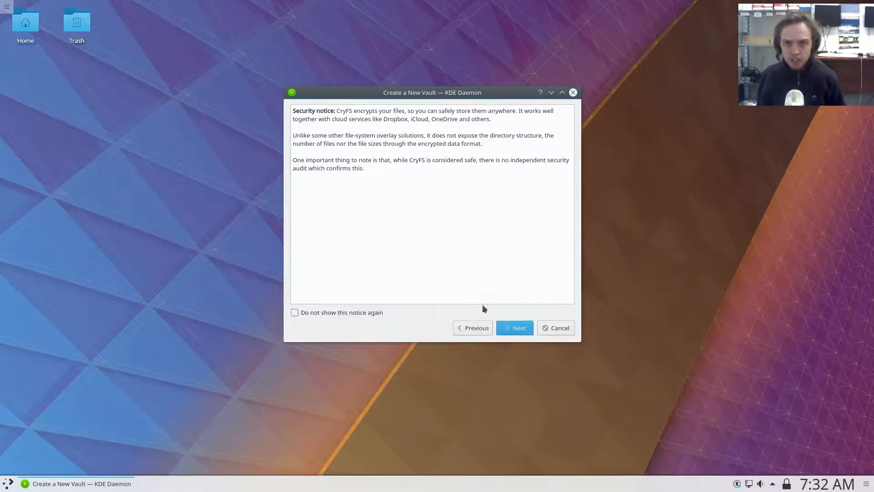
{"action": "left_click", "coordinate": [512, 331]}
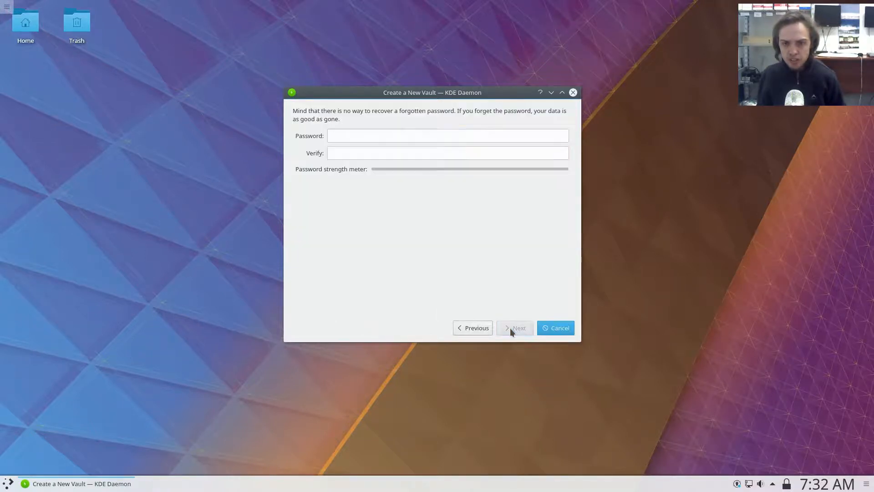
Enter and verify the new vault's password, and continue to the storage location settings.
{"action": "left_click", "coordinate": [357, 135]}
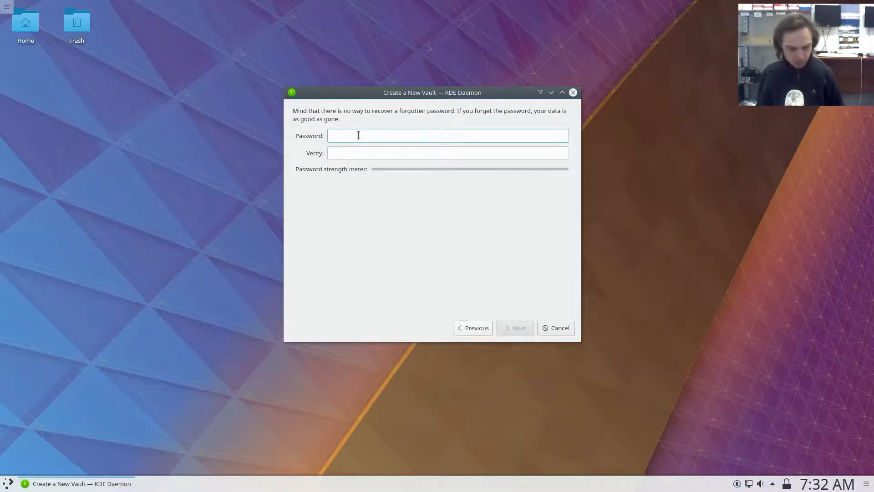
{"action": "type", "text": "•••••••"}
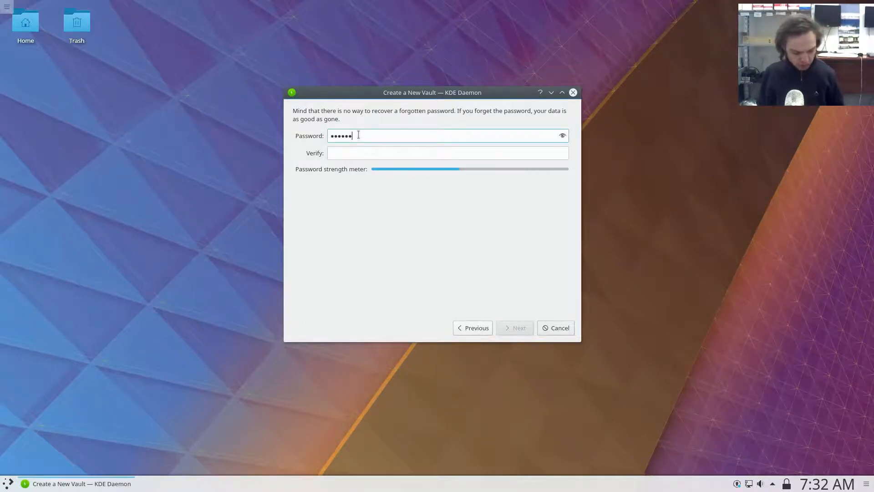
{"action": "type", "text": "••"}
{"action": "left_click", "coordinate": [398, 155]}
{"action": "type", "text": "••••••••"}
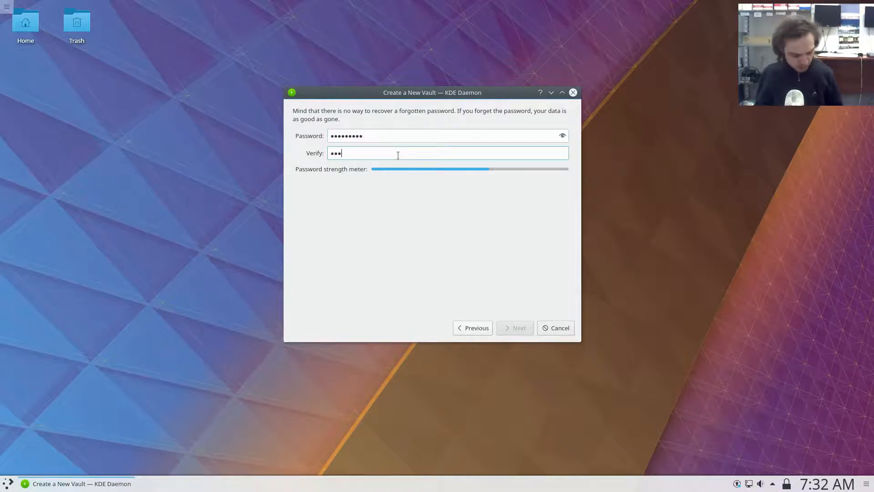
{"action": "type", "text": "•"}
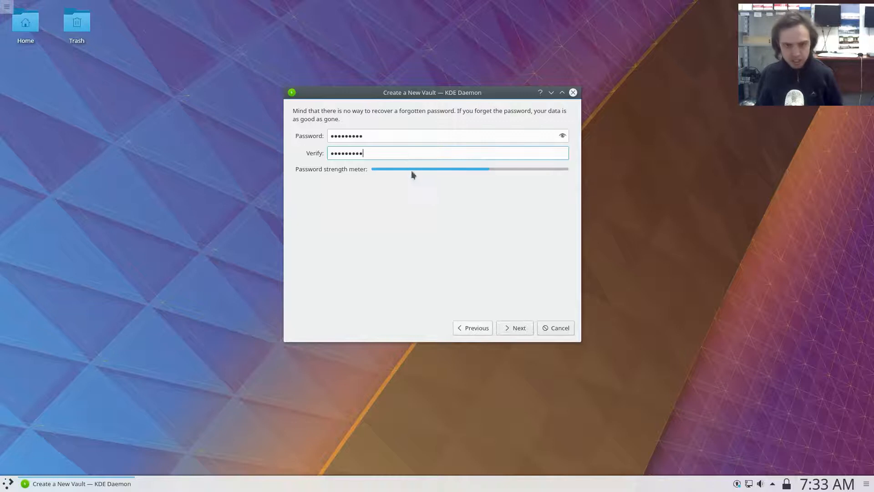
{"action": "left_click", "coordinate": [520, 328]}
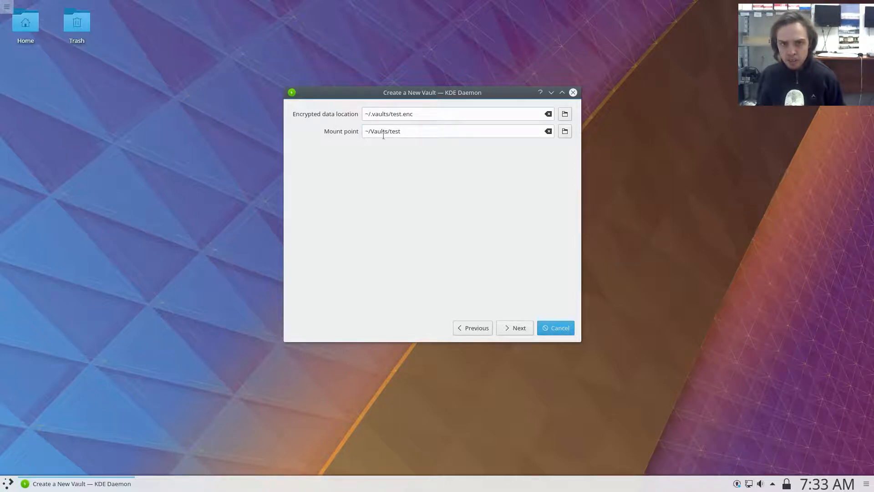
Accept the default data location and mount point, keep the default cipher, and create the vault.
{"action": "left_click", "coordinate": [512, 328]}
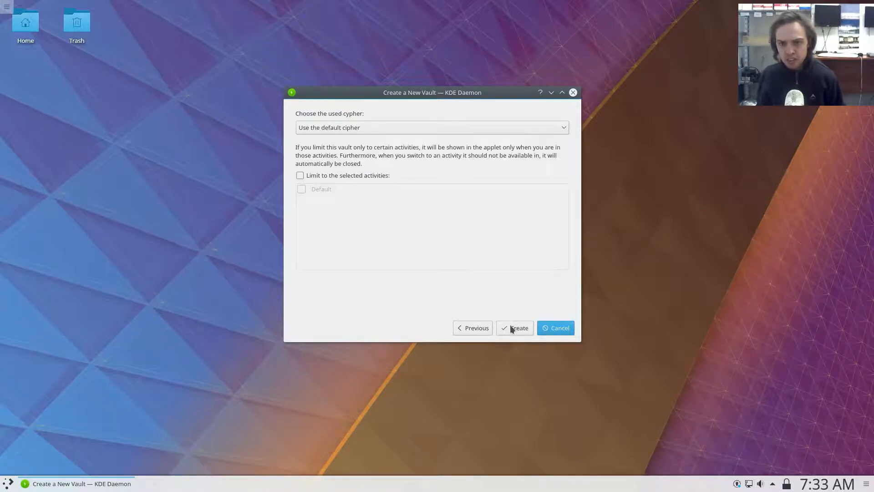
{"action": "left_click", "coordinate": [345, 130]}
{"action": "left_click", "coordinate": [345, 130]}
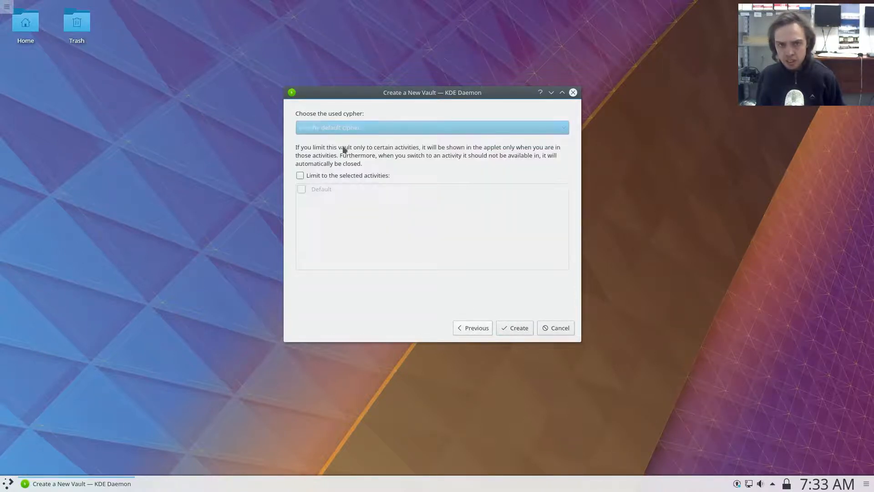
{"action": "left_click", "coordinate": [513, 327]}
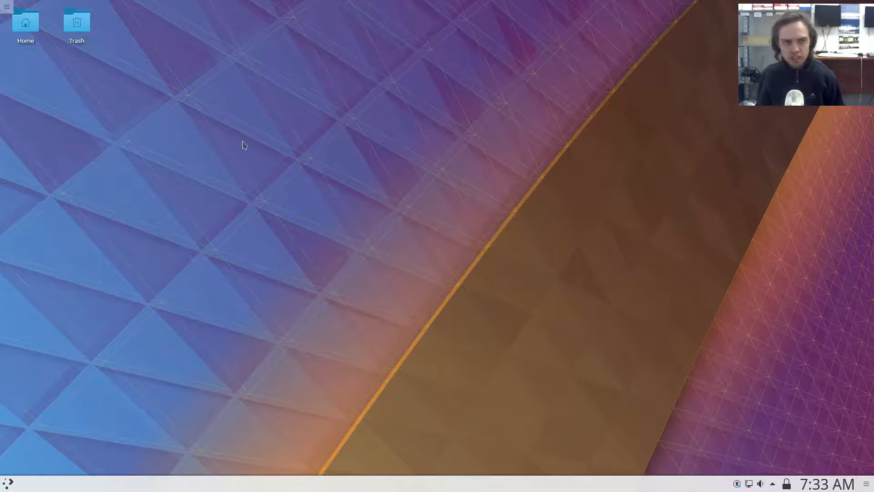
Open the test vault's folder inside the Vaults folder of the home directory in Dolphin.
{"action": "left_click", "coordinate": [27, 25]}
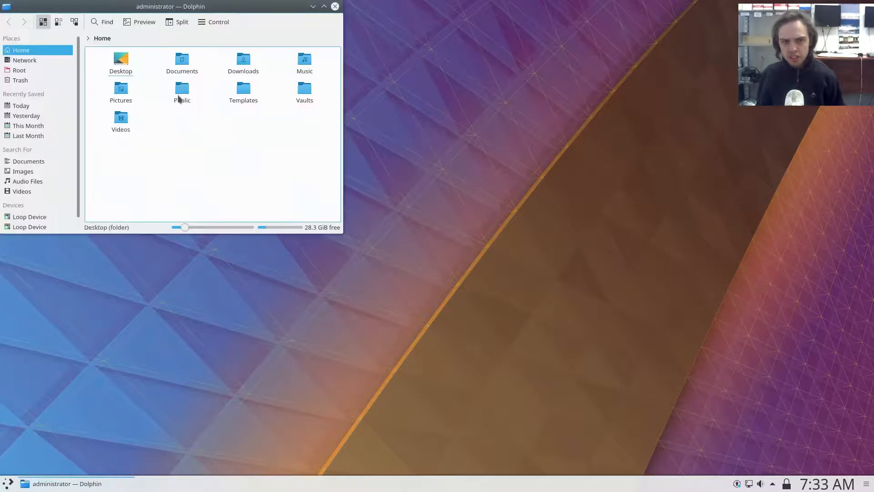
{"action": "left_click", "coordinate": [303, 93]}
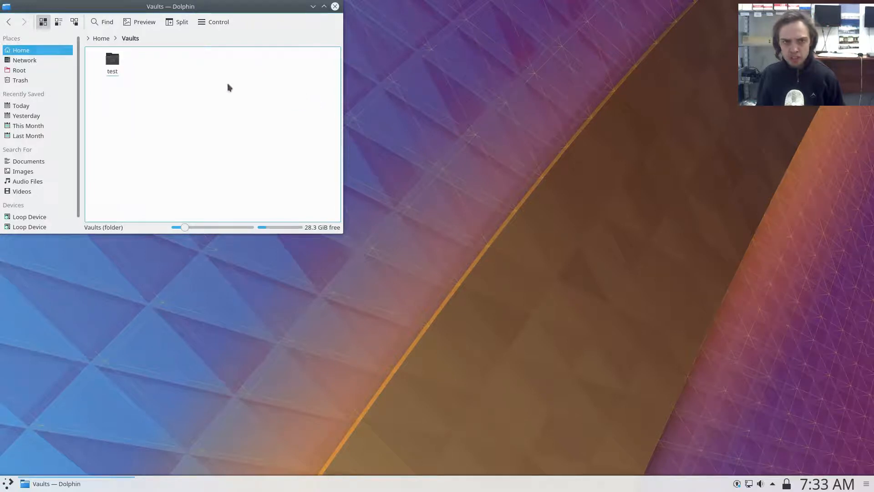
{"action": "left_click", "coordinate": [112, 66]}
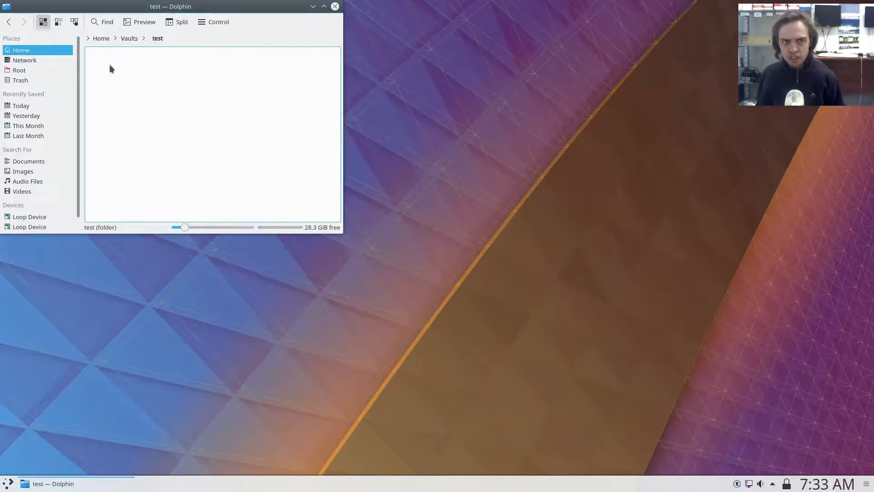
Create a text file named test123 in the test vault's folder.
{"action": "right_click", "coordinate": [184, 129]}
{"action": "mouse_move", "coordinate": [207, 136]}
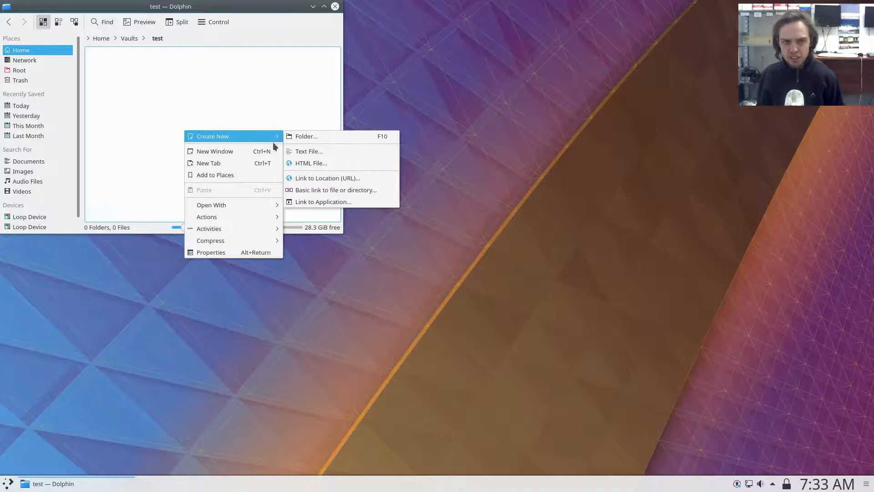
{"action": "left_click", "coordinate": [300, 151]}
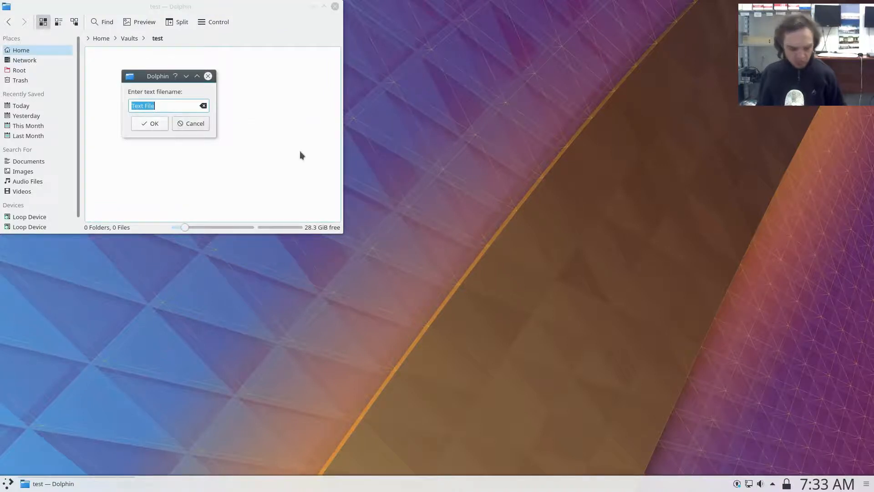
{"action": "type", "text": "tes"}
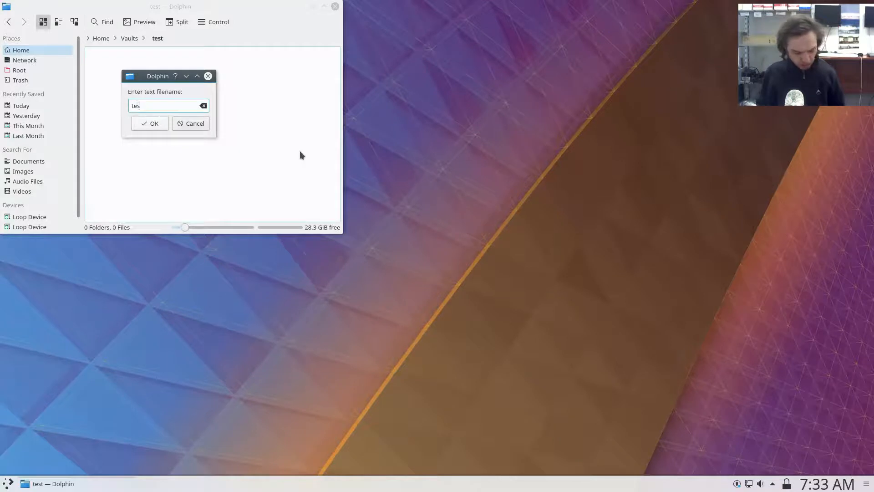
{"action": "type", "text": "t123"}
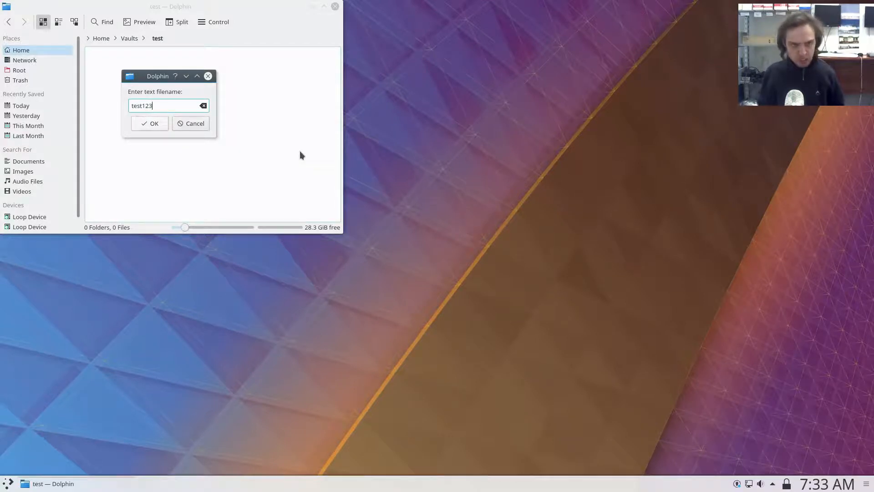
{"action": "left_click", "coordinate": [152, 129]}
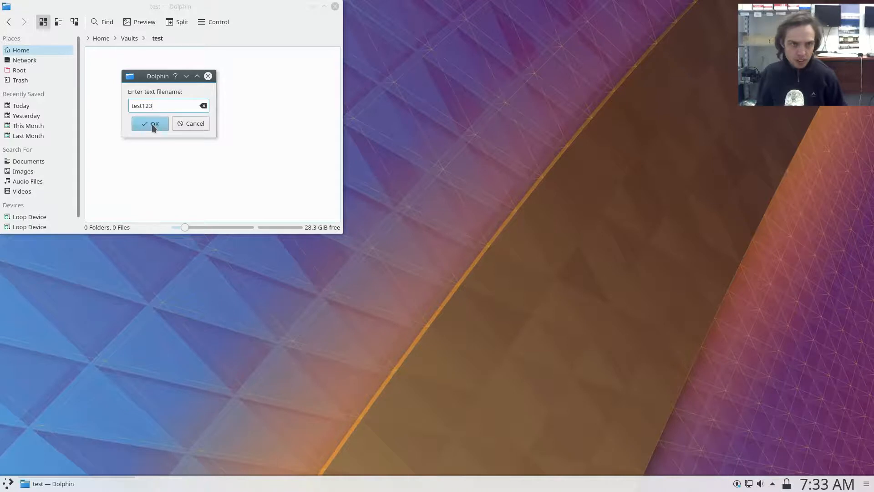
Reopen the test folder from the Vaults folder, and close the test vault using the Vaults widget.
{"action": "left_click", "coordinate": [130, 39]}
{"action": "left_click", "coordinate": [118, 66]}
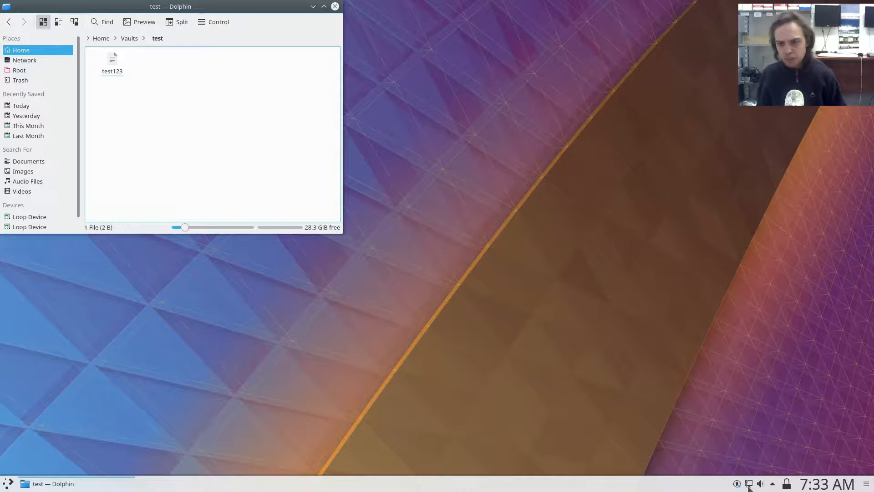
{"action": "left_click", "coordinate": [787, 484]}
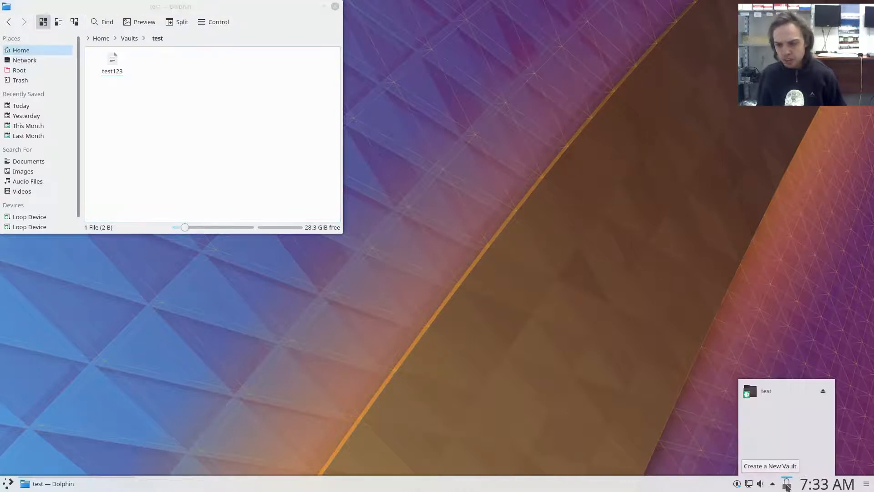
{"action": "left_click", "coordinate": [823, 392]}
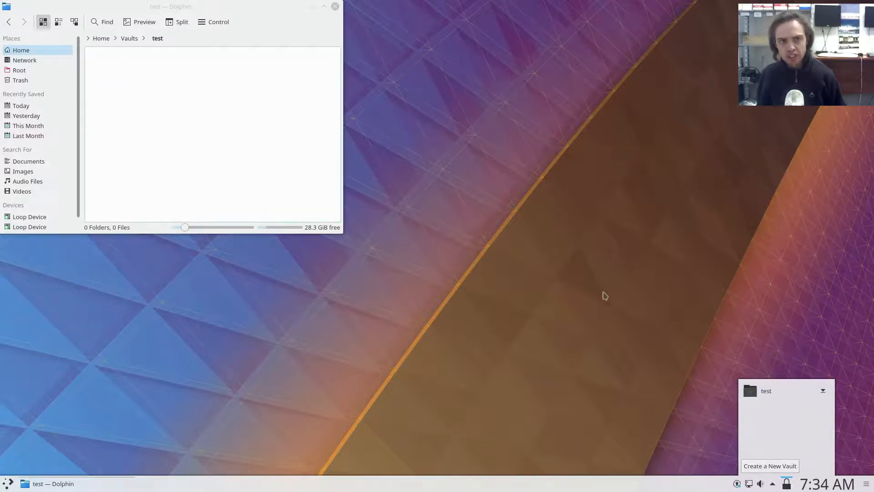
Unlock the test vault from the Vaults widget by entering its password.
{"action": "left_click", "coordinate": [822, 389]}
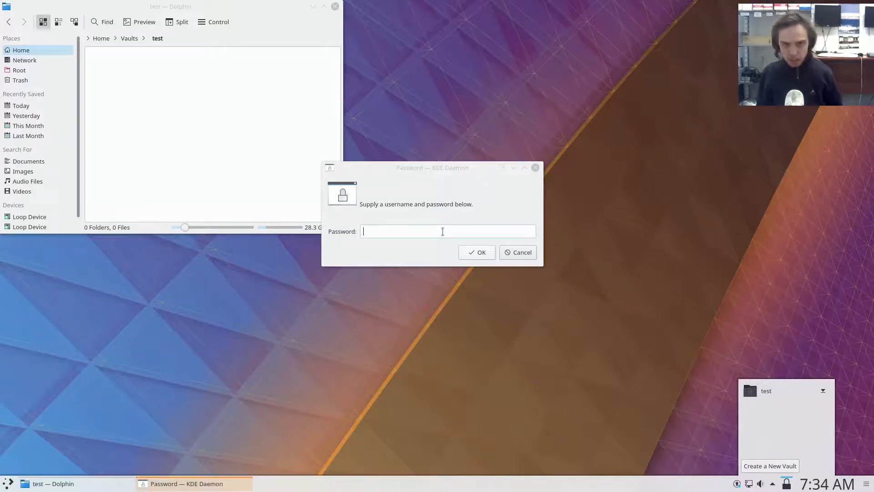
{"action": "left_click", "coordinate": [447, 233]}
{"action": "type", "text": "p"}
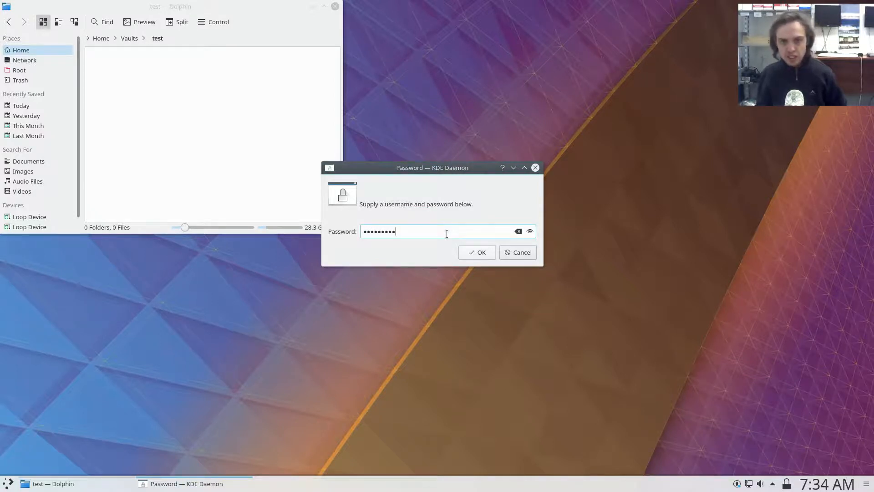
{"action": "left_click", "coordinate": [471, 253]}
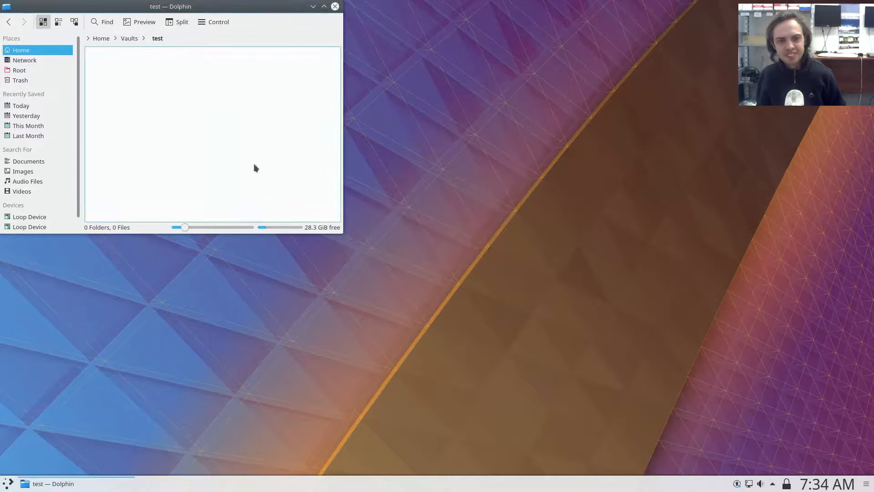
Reload the test folder by way of the Vaults folder to check its files, and close the file manager.
{"action": "left_click", "coordinate": [128, 39]}
{"action": "left_click", "coordinate": [115, 63]}
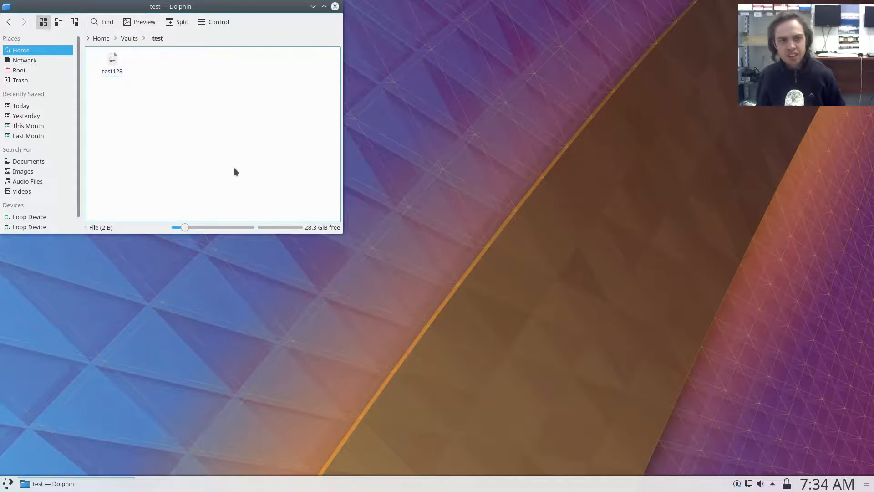
{"action": "left_click", "coordinate": [335, 7]}
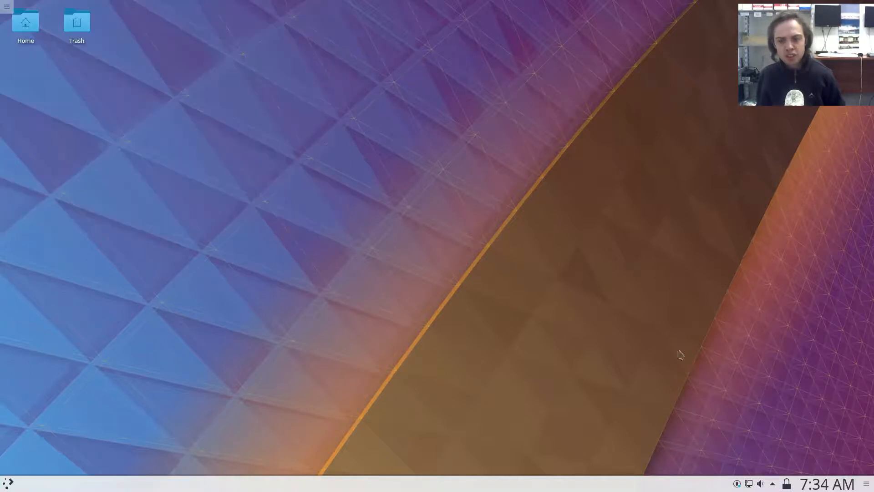
Check the test vault's status in the Vaults widget and dismiss the vault list.
{"action": "left_click", "coordinate": [774, 485]}
{"action": "left_click", "coordinate": [787, 485]}
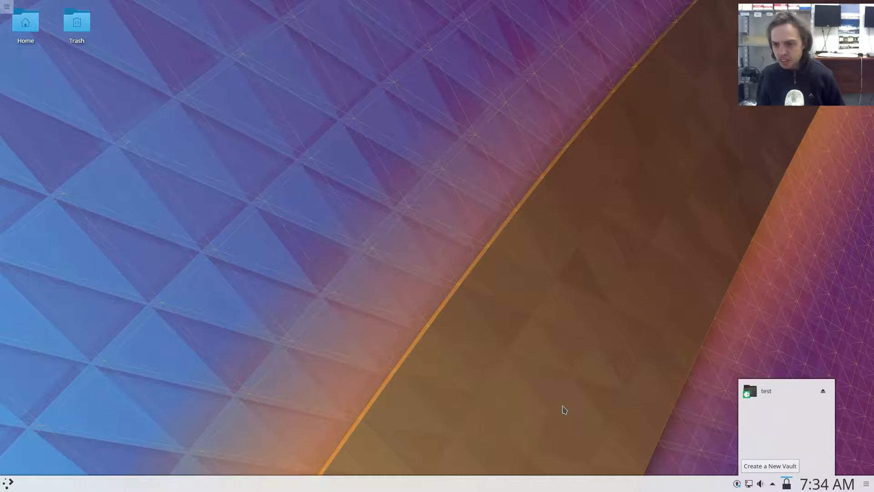
{"action": "left_click", "coordinate": [565, 410]}
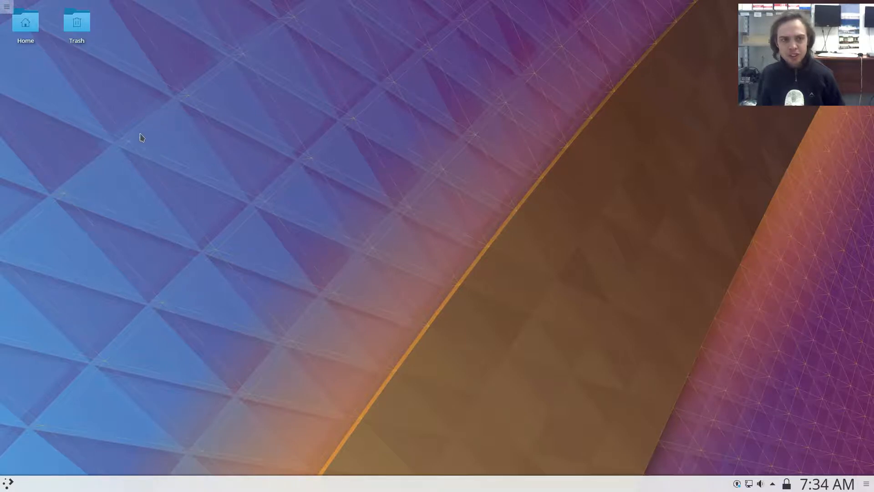
Apply the Breeze Dark look and feel in System Settings, and enlarge the settings window to fill the screen.
{"action": "left_click", "coordinate": [9, 484]}
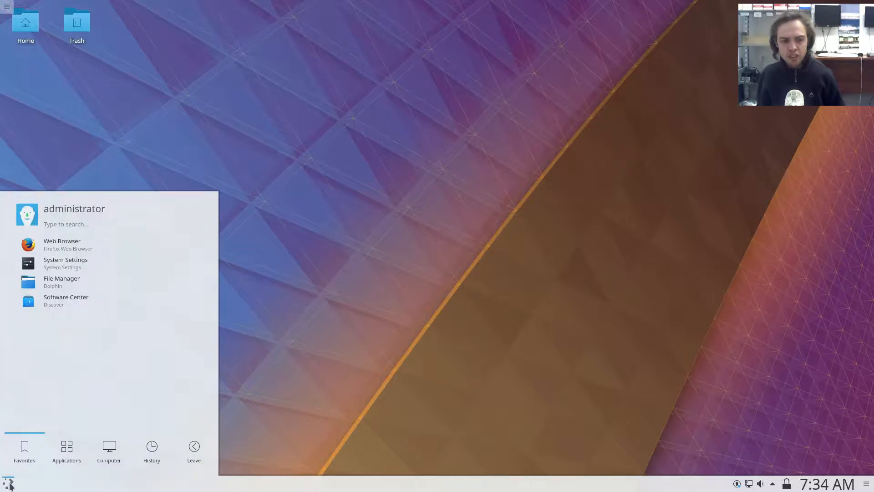
{"action": "left_click", "coordinate": [50, 264]}
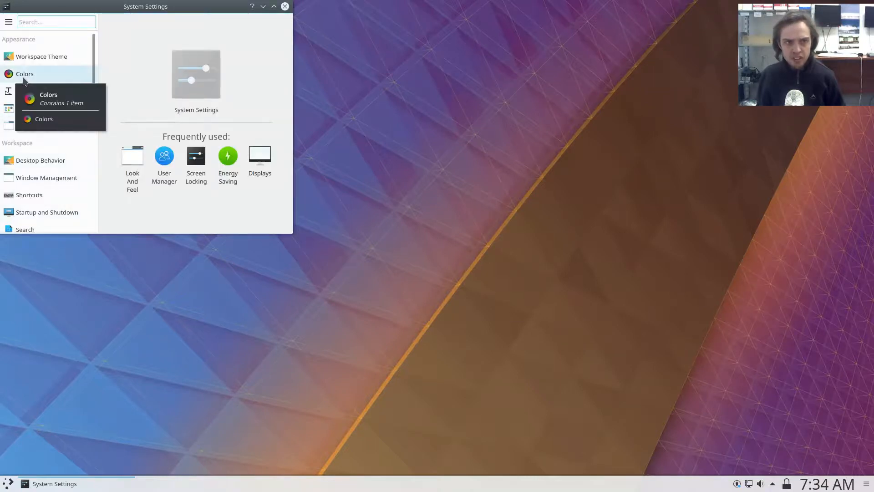
{"action": "left_click", "coordinate": [24, 78]}
{"action": "left_click", "coordinate": [35, 55]}
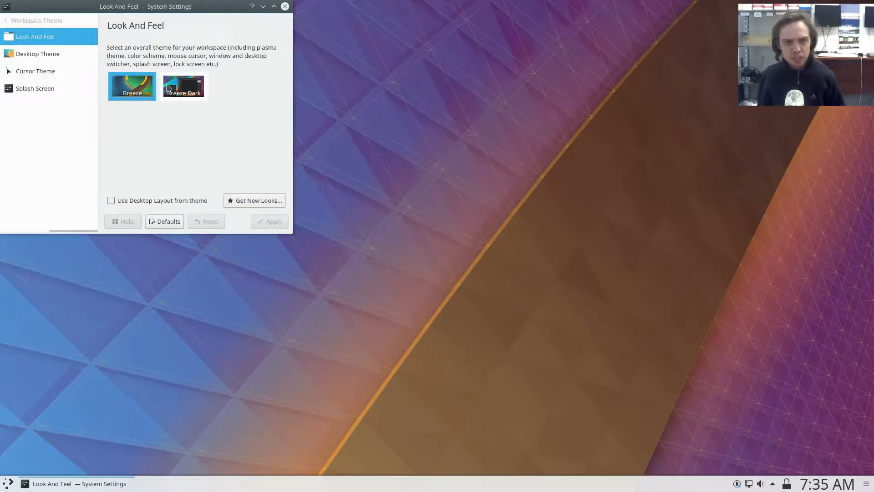
{"action": "left_click", "coordinate": [178, 93]}
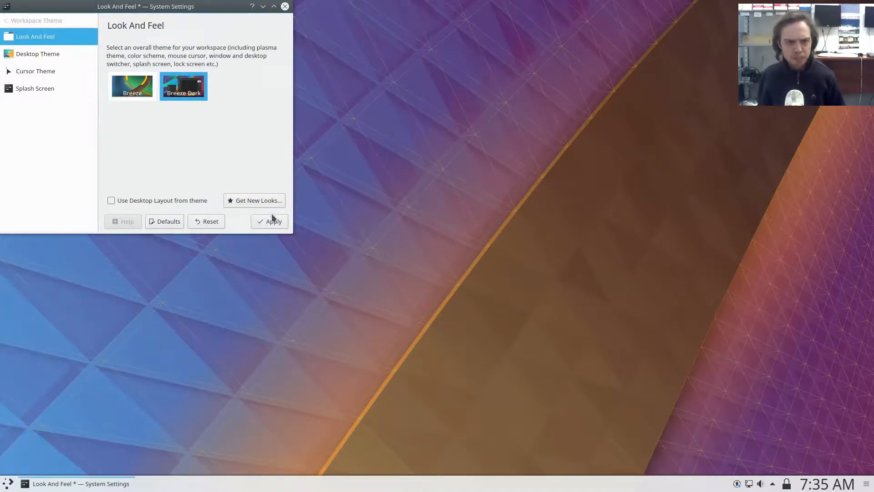
{"action": "left_click", "coordinate": [275, 225]}
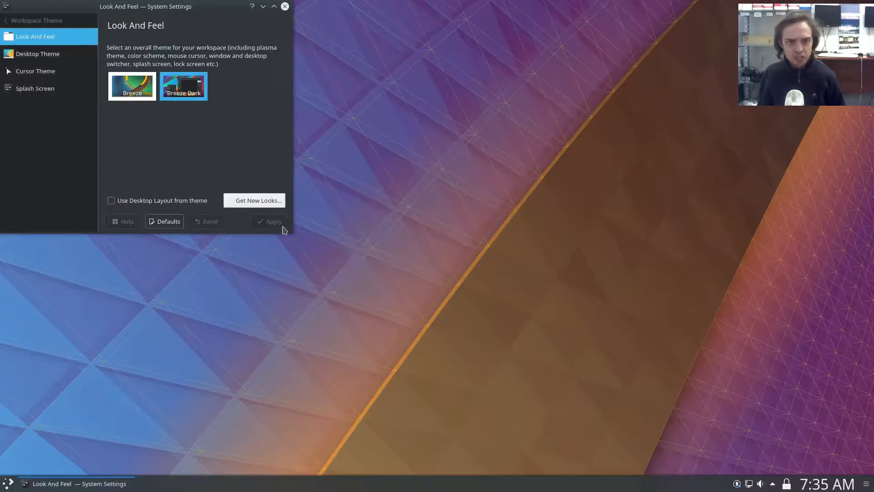
{"action": "left_click_drag", "start_coordinate": [291, 229], "coordinate": [873, 472]}
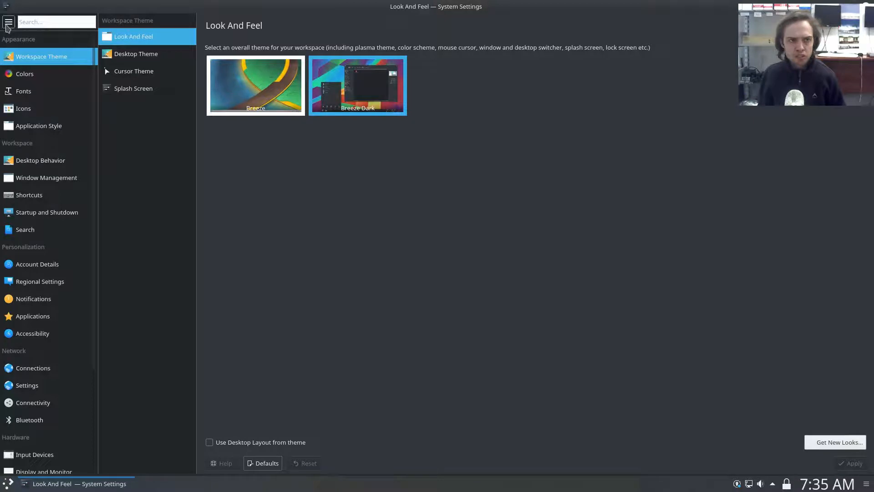
Change the System Settings view style to Tree View.
{"action": "left_click", "coordinate": [8, 23]}
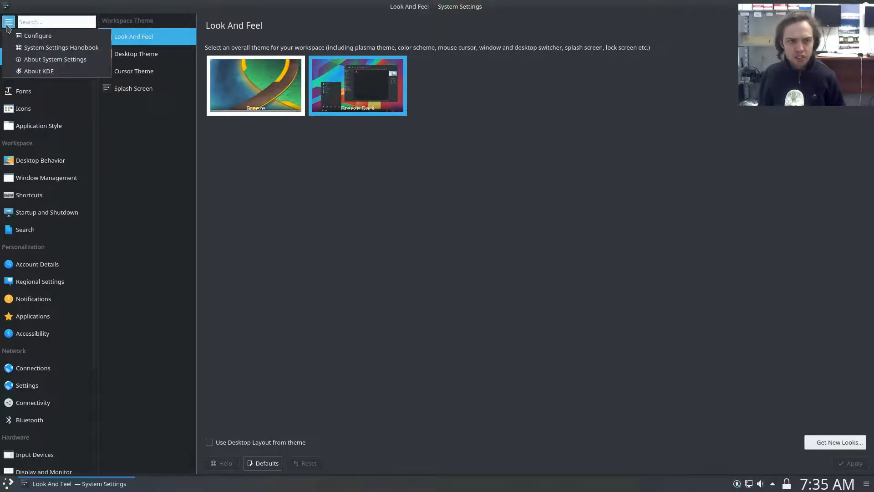
{"action": "left_click", "coordinate": [31, 37]}
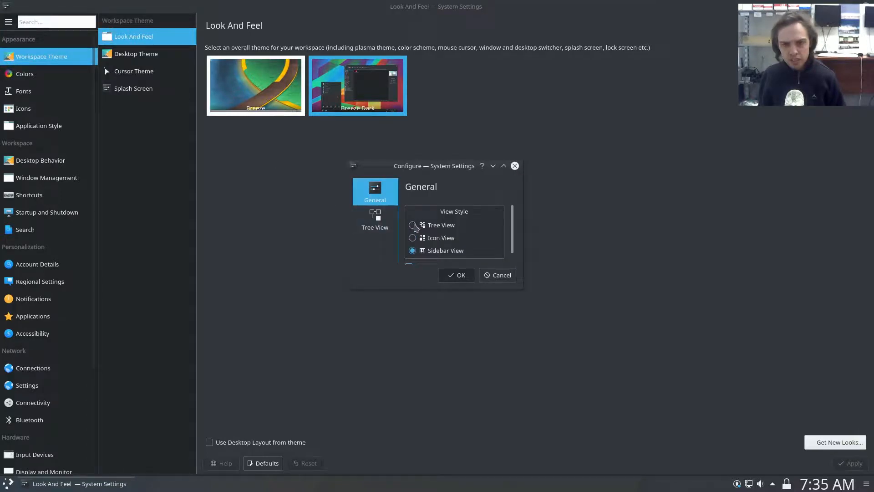
{"action": "left_click", "coordinate": [413, 227]}
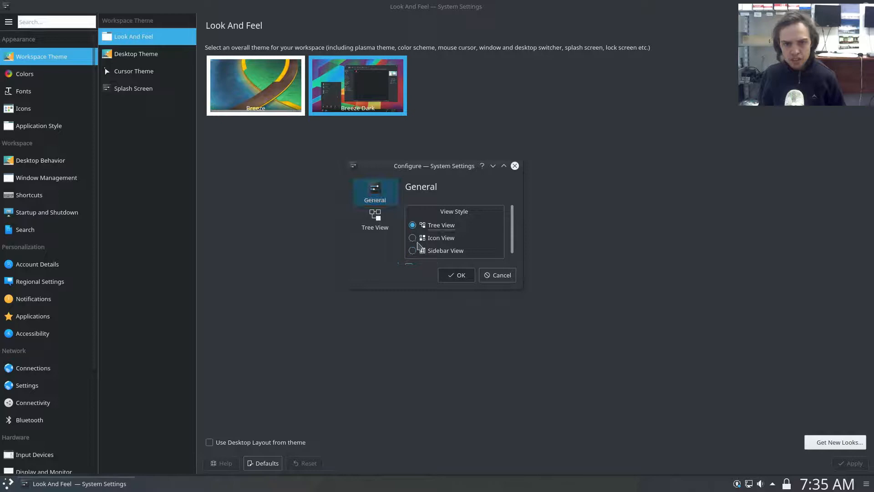
{"action": "left_click", "coordinate": [453, 276]}
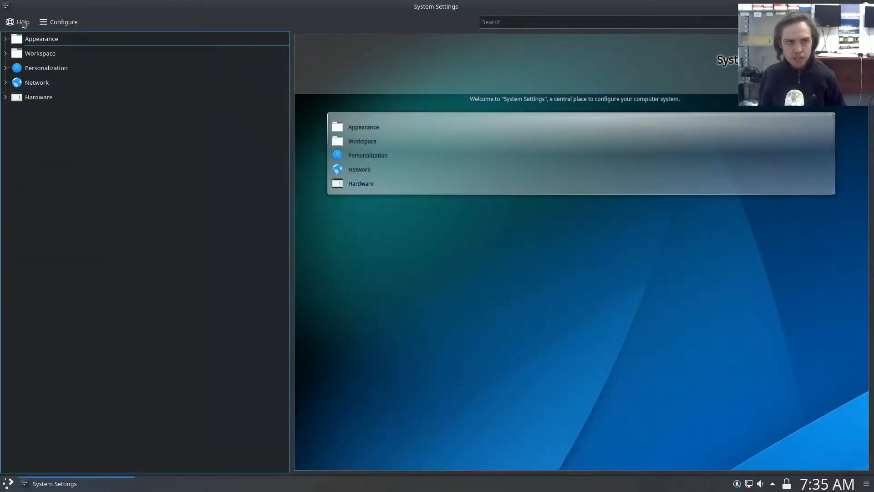
Change the System Settings view style to Icon View and close the settings window.
{"action": "left_click", "coordinate": [21, 24]}
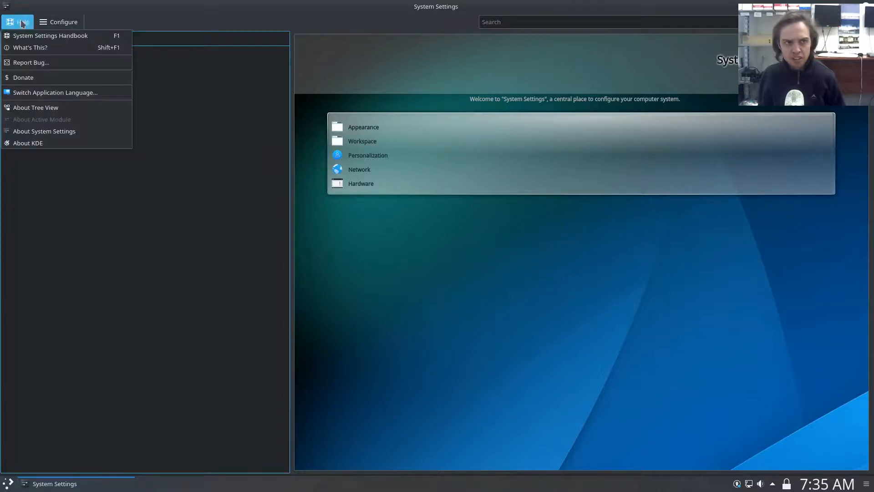
{"action": "left_click", "coordinate": [65, 25]}
{"action": "left_click", "coordinate": [65, 25]}
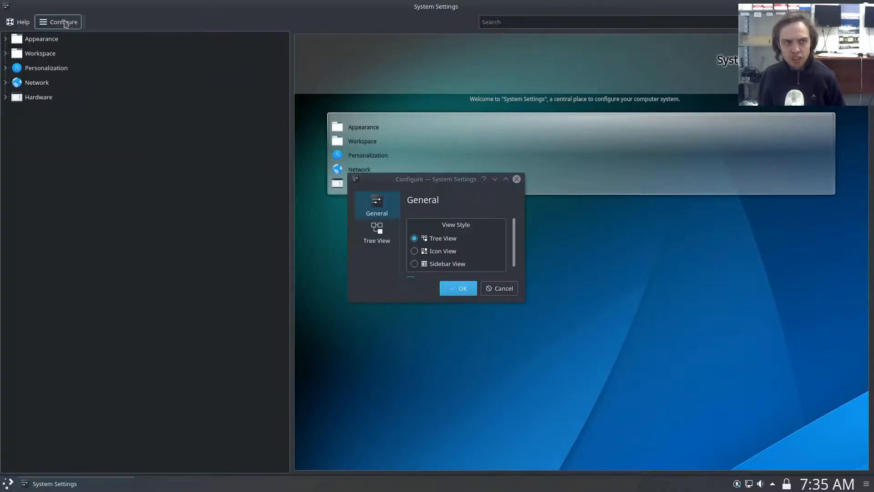
{"action": "left_click", "coordinate": [415, 251]}
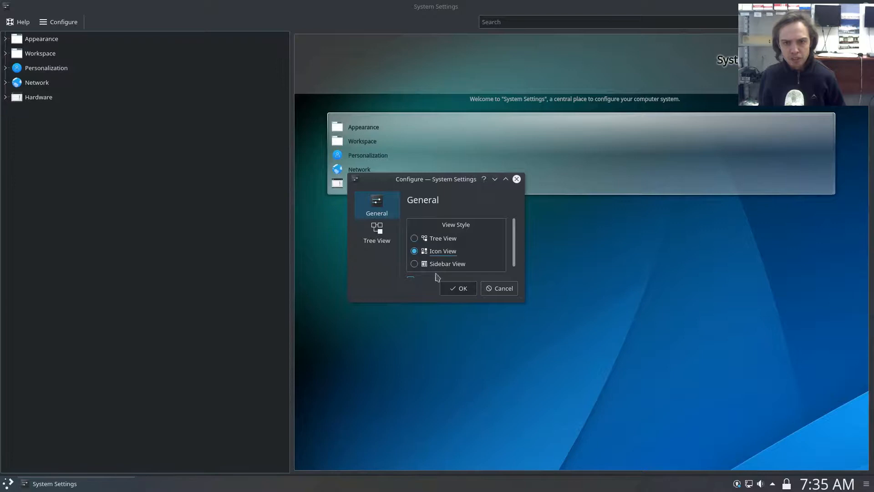
{"action": "left_click", "coordinate": [451, 288]}
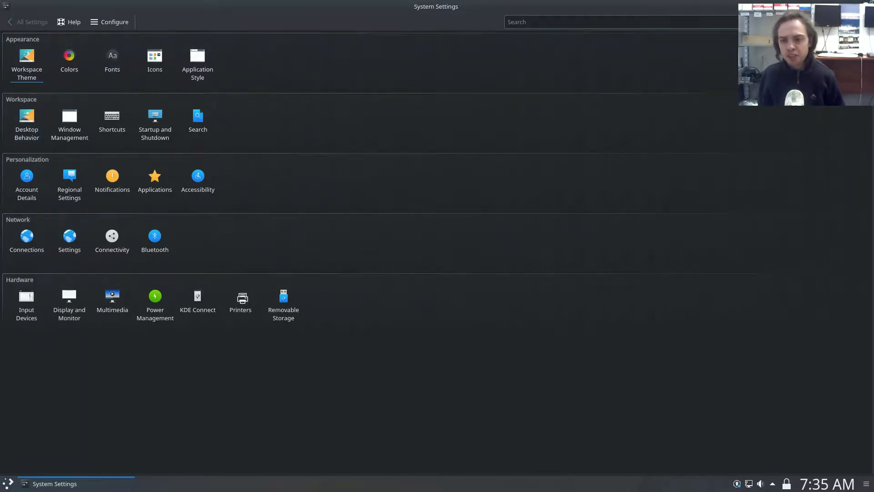
{"action": "left_click", "coordinate": [867, 6]}
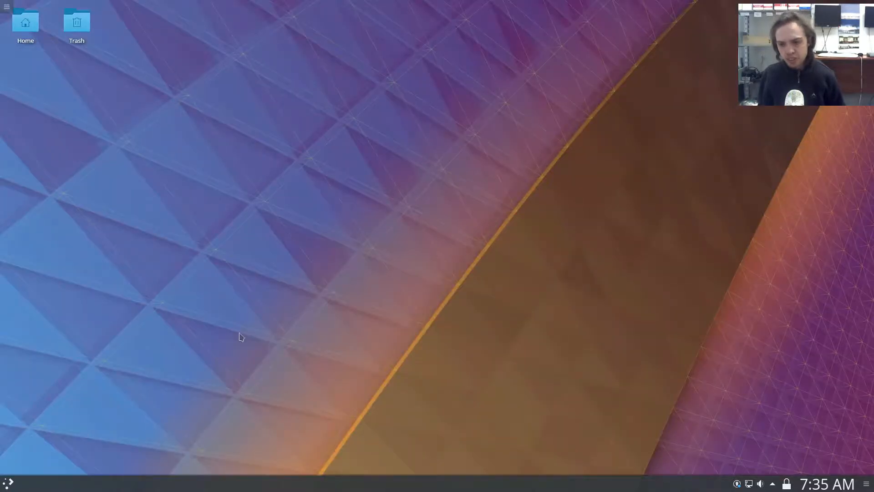
Examine how the dark theme looks in the application launcher and the Trash folder, and select all desktop icons.
{"action": "left_click", "coordinate": [8, 484]}
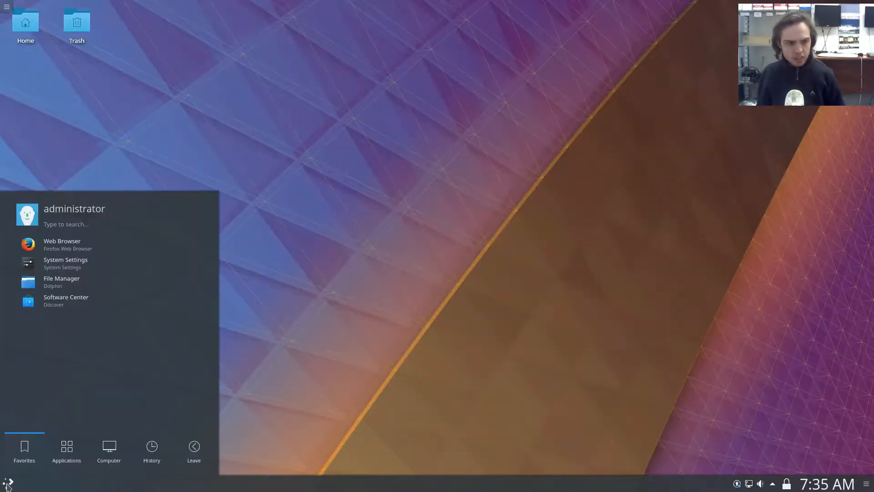
{"action": "left_click", "coordinate": [179, 178]}
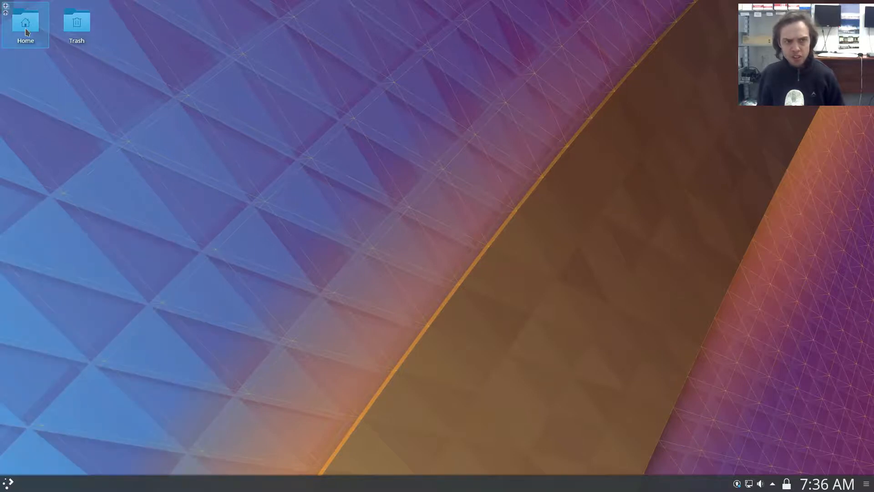
{"action": "left_click", "coordinate": [76, 28]}
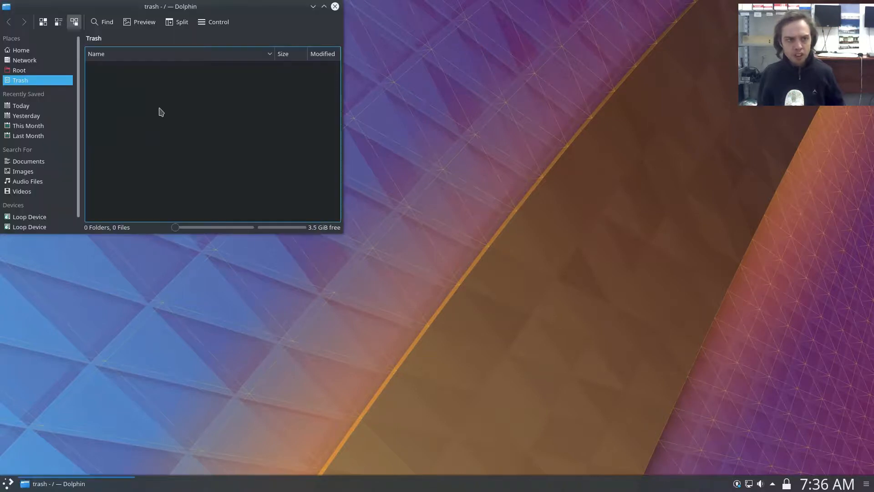
{"action": "left_click", "coordinate": [334, 7]}
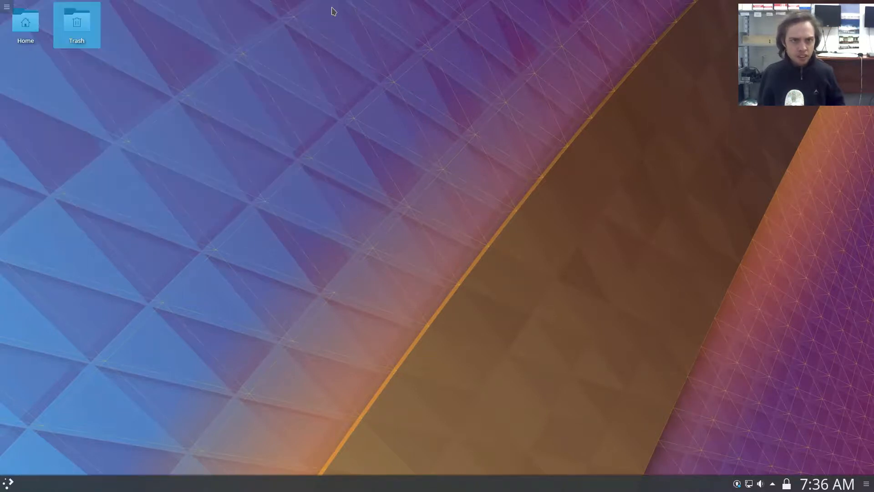
{"action": "key", "text": "ctrl+a"}
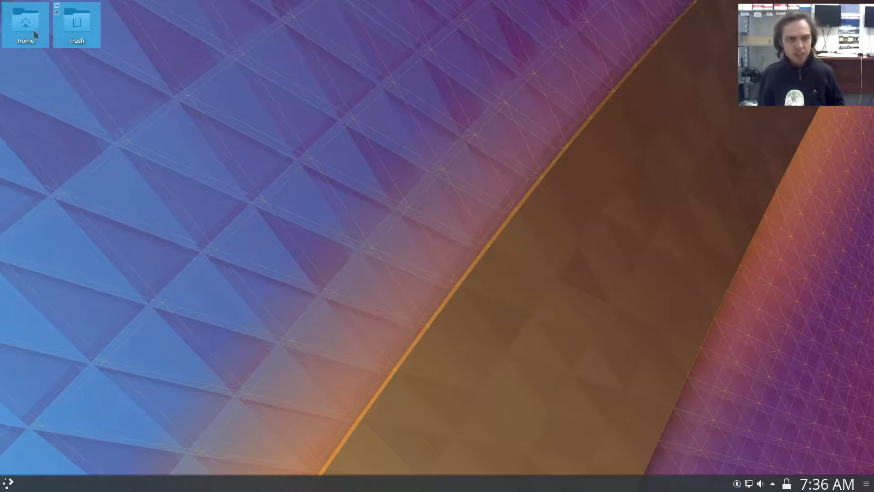
Clear the desktop icon selection and open the Dolphin file manager from the application launcher.
{"action": "left_click", "coordinate": [258, 40]}
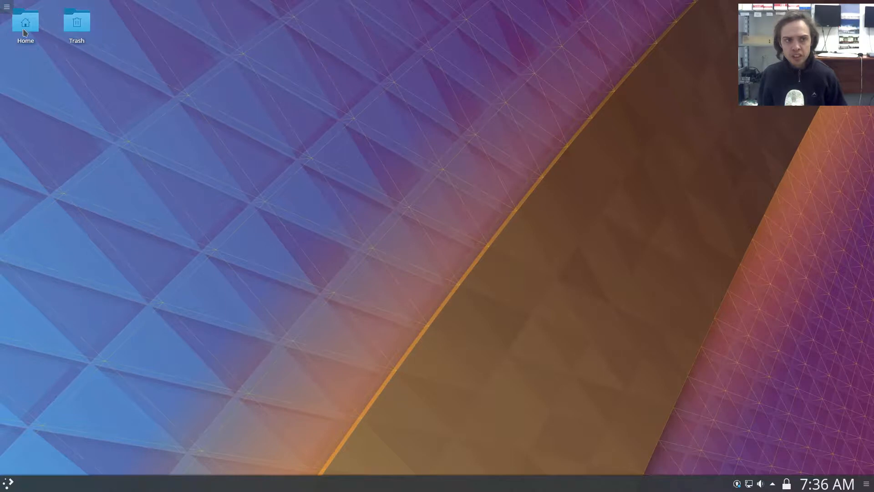
{"action": "mouse_move", "coordinate": [26, 28]}
{"action": "left_mouse_down"}
{"action": "mouse_move", "coordinate": [75, 34]}
{"action": "mouse_move", "coordinate": [114, 61]}
{"action": "mouse_move", "coordinate": [78, 41]}
{"action": "mouse_move", "coordinate": [33, 32]}
{"action": "left_mouse_up"}
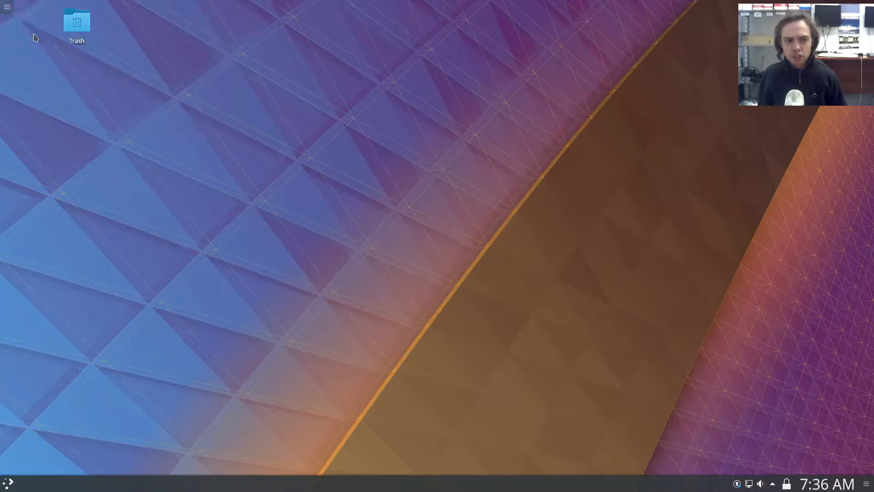
{"action": "left_click", "coordinate": [9, 483]}
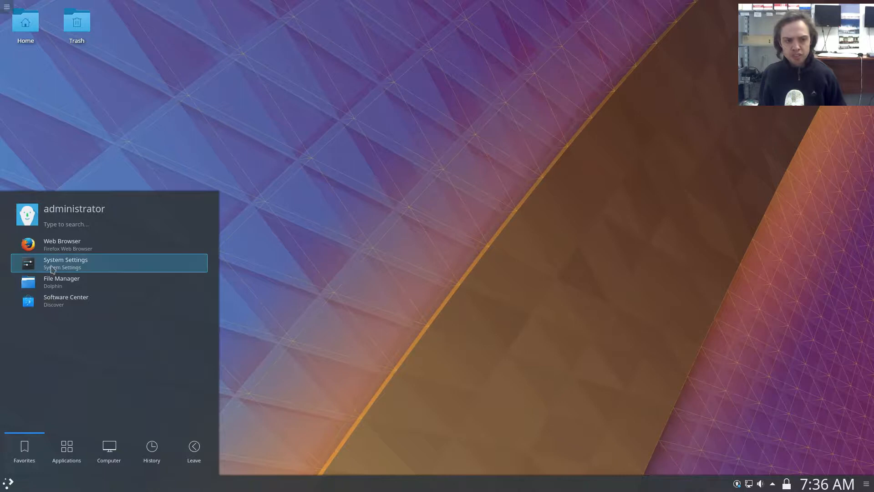
{"action": "left_click", "coordinate": [51, 282]}
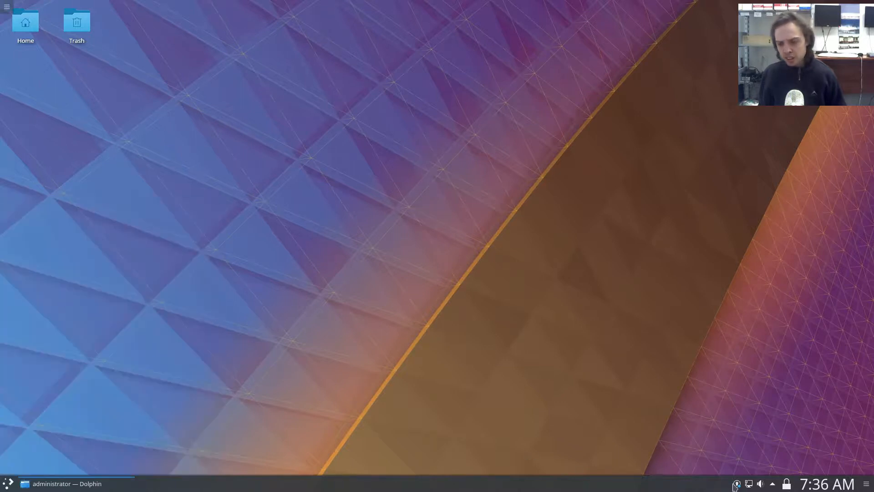
Examine the notification history in the hidden Status & Notifications entries of the system tray.
{"action": "left_click", "coordinate": [773, 484]}
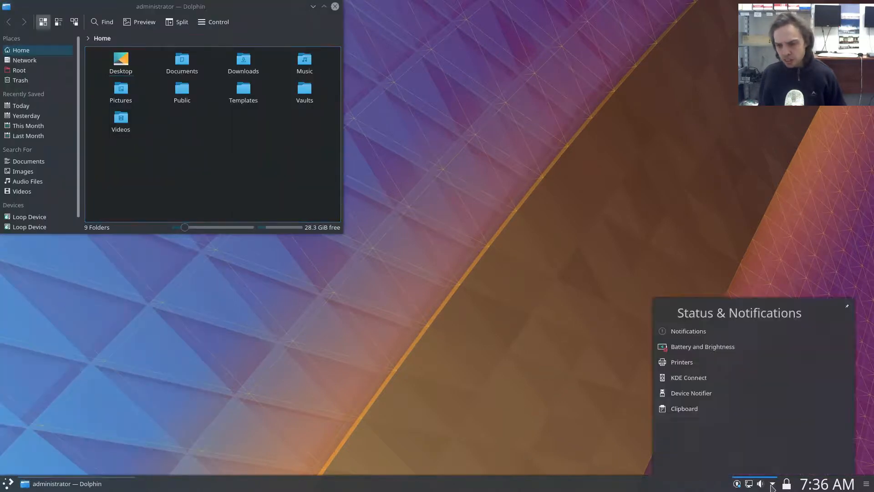
{"action": "left_click", "coordinate": [684, 335]}
{"action": "mouse_move", "coordinate": [825, 351]}
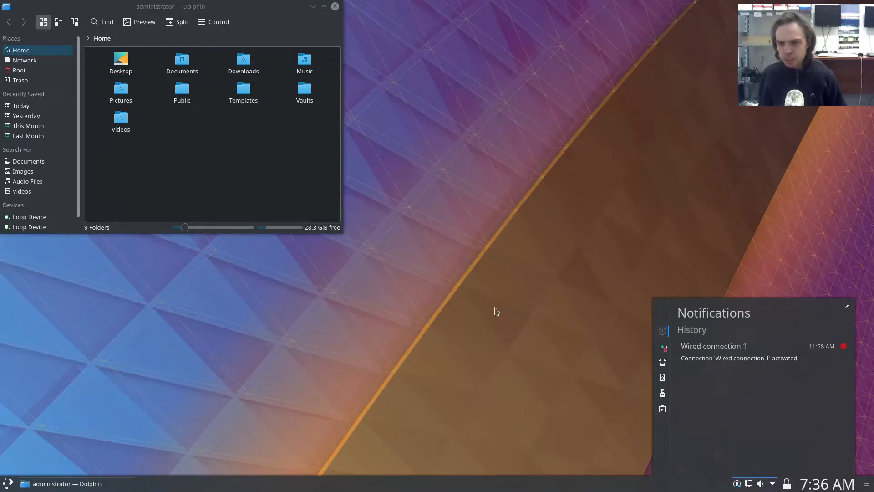
Examine the general Task Manager settings and the taskbar window previews, and close the settings and Dolphin windows.
{"action": "right_click", "coordinate": [82, 489]}
{"action": "mouse_move", "coordinate": [85, 449]}
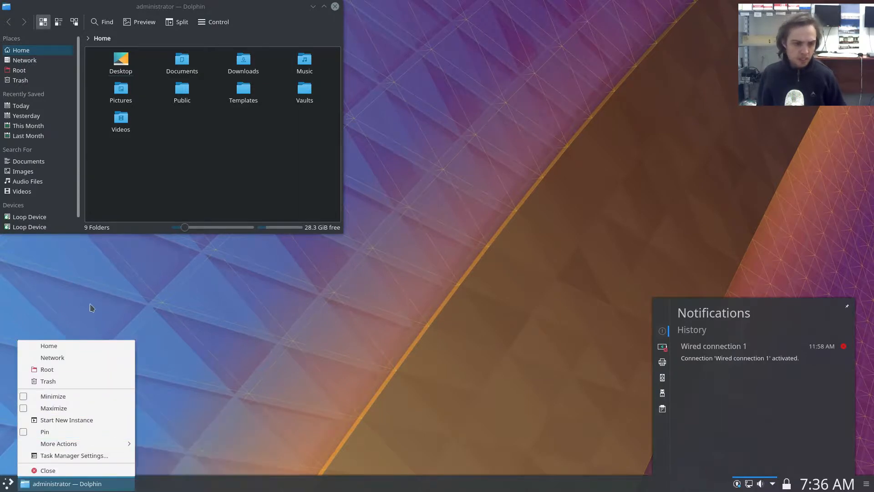
{"action": "left_click", "coordinate": [97, 456]}
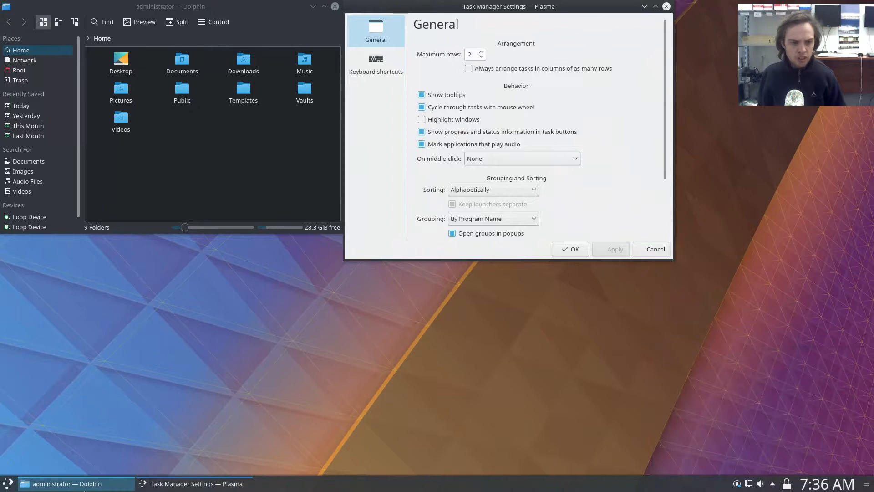
{"action": "mouse_move", "coordinate": [193, 490]}
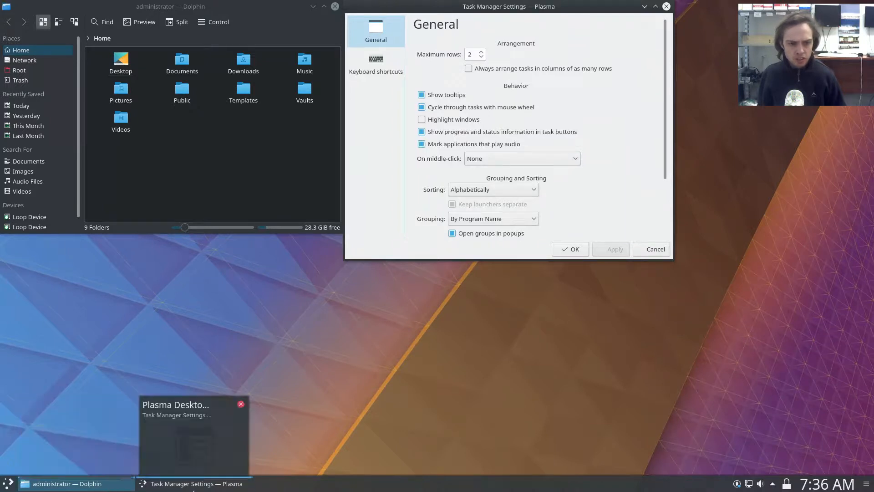
{"action": "mouse_move", "coordinate": [107, 481]}
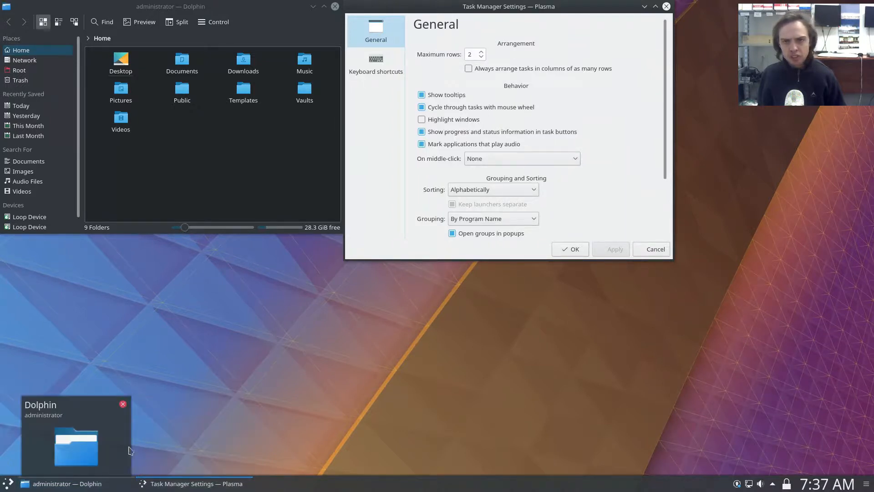
{"action": "left_click", "coordinate": [666, 6]}
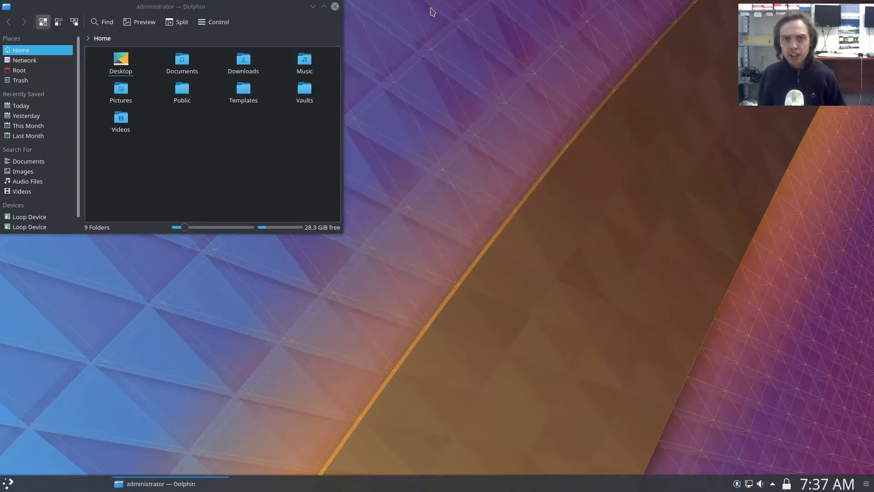
{"action": "left_click", "coordinate": [335, 7]}
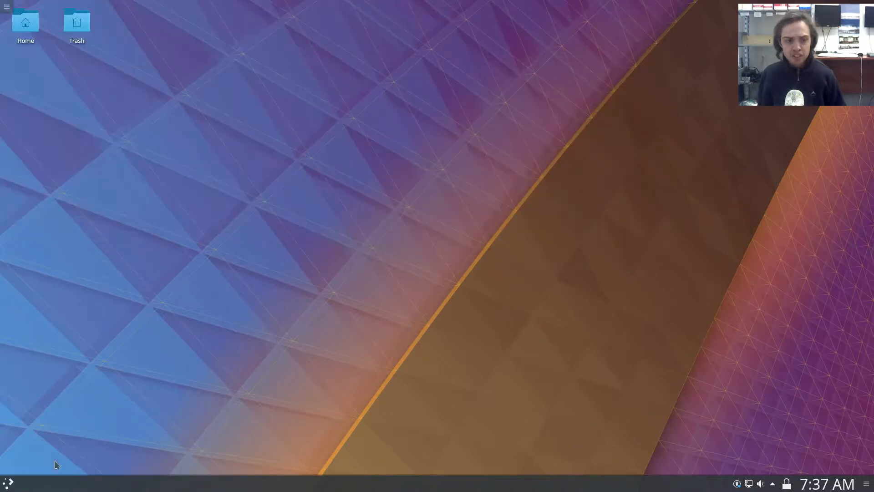
Search the application launcher for "wri" and examine KWrite's Permissions and Application properties without changing them.
{"action": "left_click", "coordinate": [10, 484]}
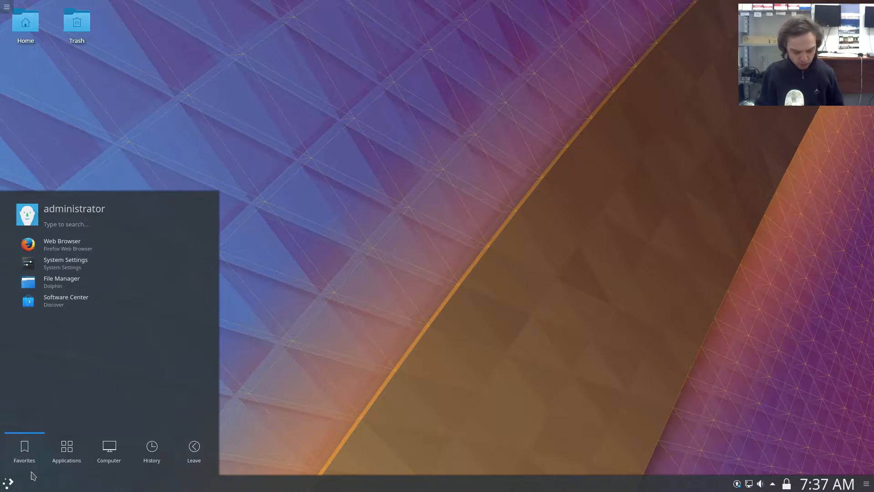
{"action": "type", "text": "wri"}
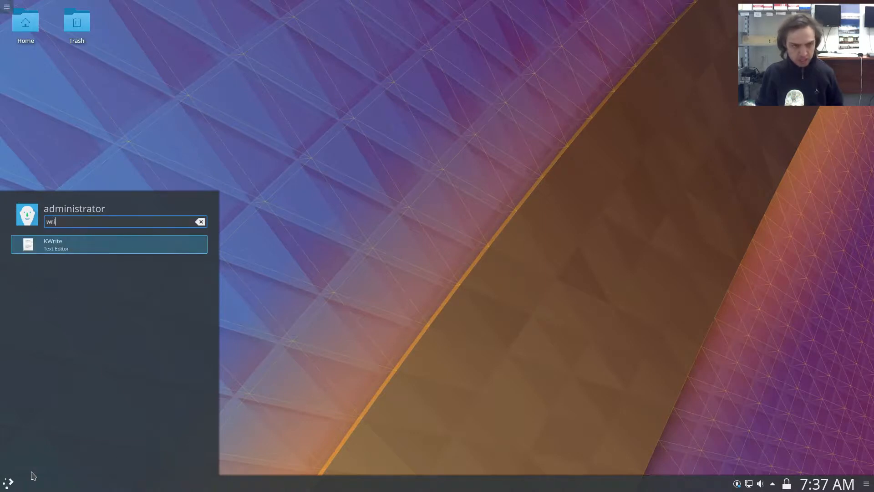
{"action": "right_click", "coordinate": [75, 248]}
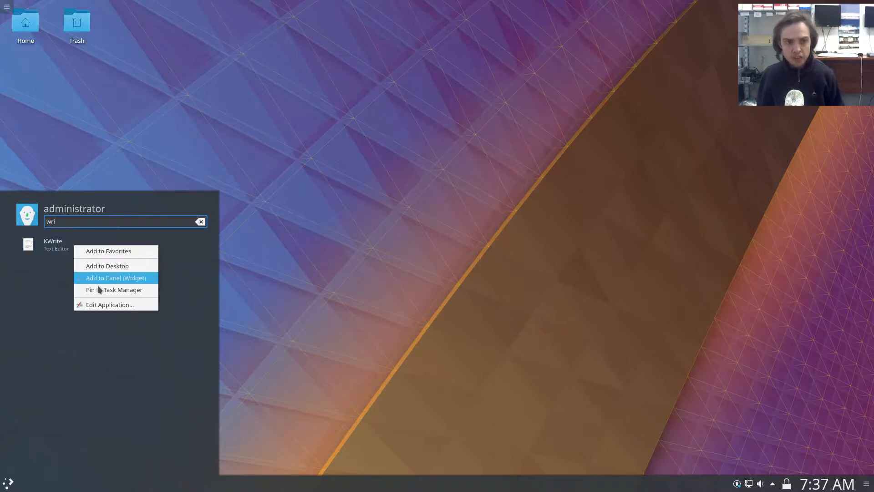
{"action": "left_click", "coordinate": [99, 304]}
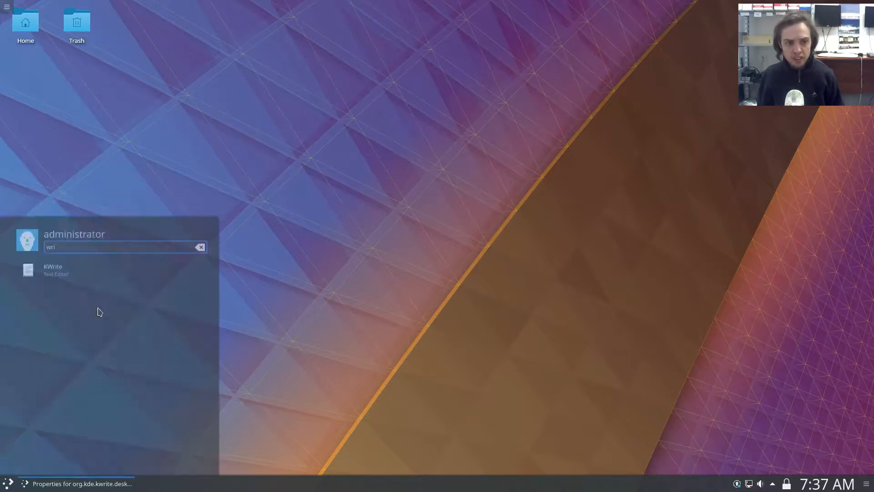
{"action": "left_click", "coordinate": [415, 128]}
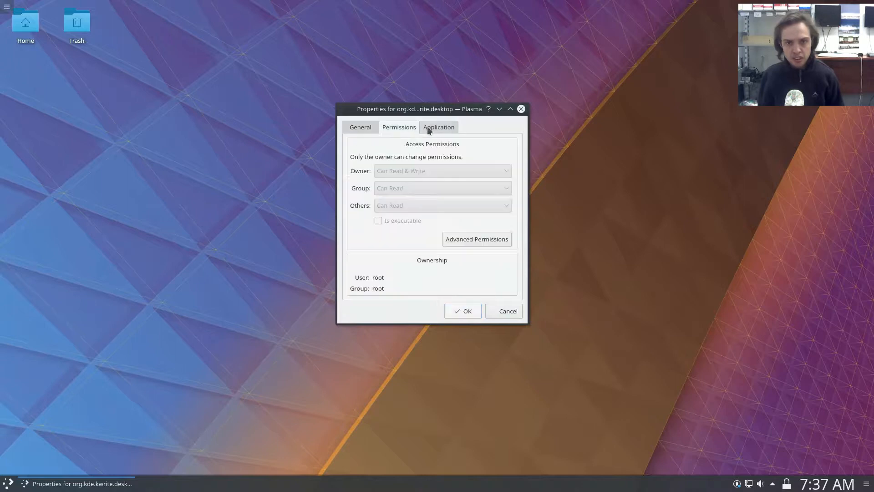
{"action": "left_click", "coordinate": [432, 129]}
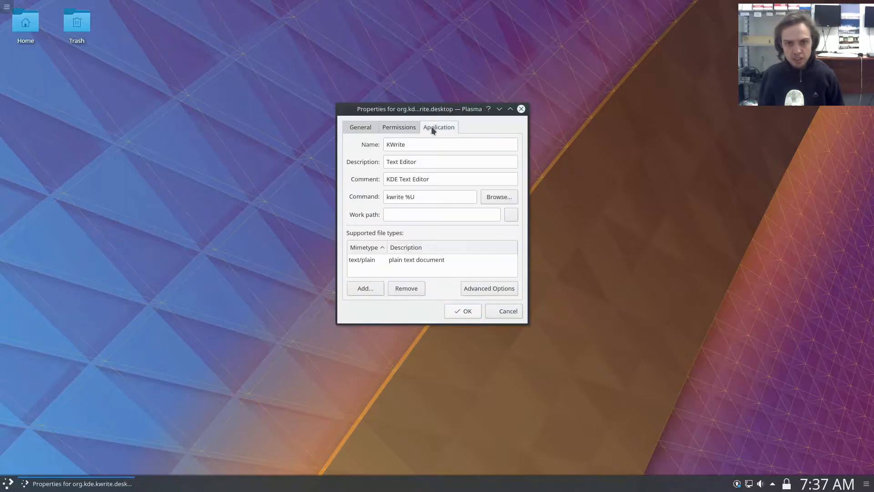
{"action": "left_click", "coordinate": [521, 109]}
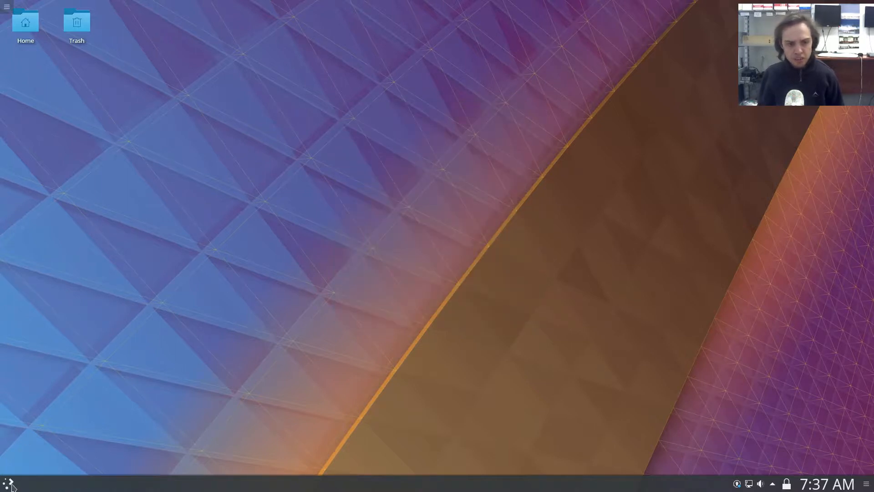
View the Firefox Web Browser entry in Discover through its launcher management option, and close Discover.
{"action": "left_click", "coordinate": [11, 486]}
{"action": "right_click", "coordinate": [65, 245]}
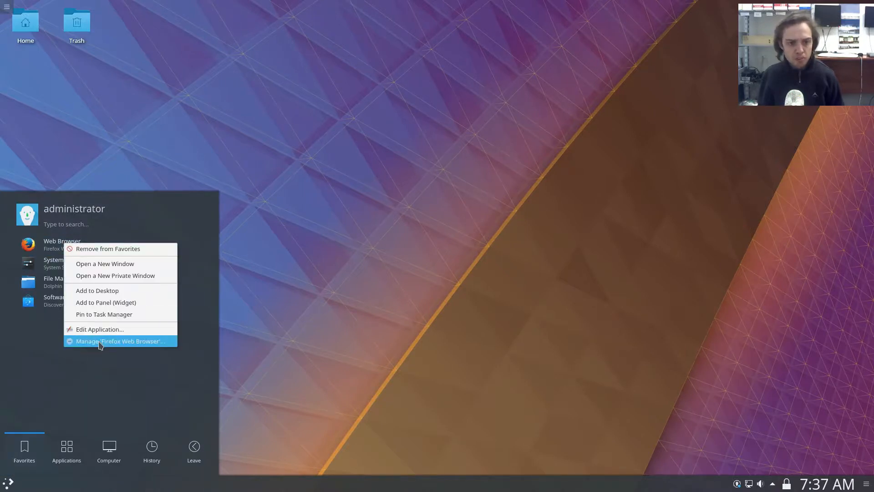
{"action": "left_click", "coordinate": [122, 343]}
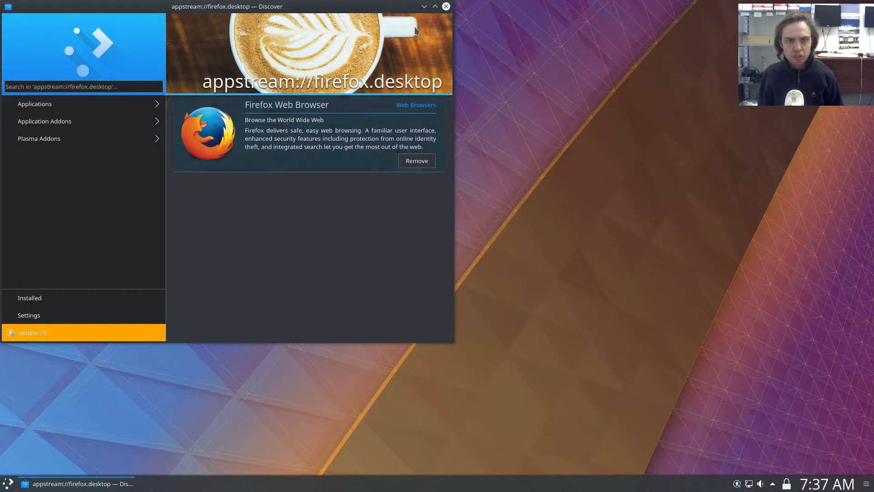
{"action": "left_click", "coordinate": [447, 7]}
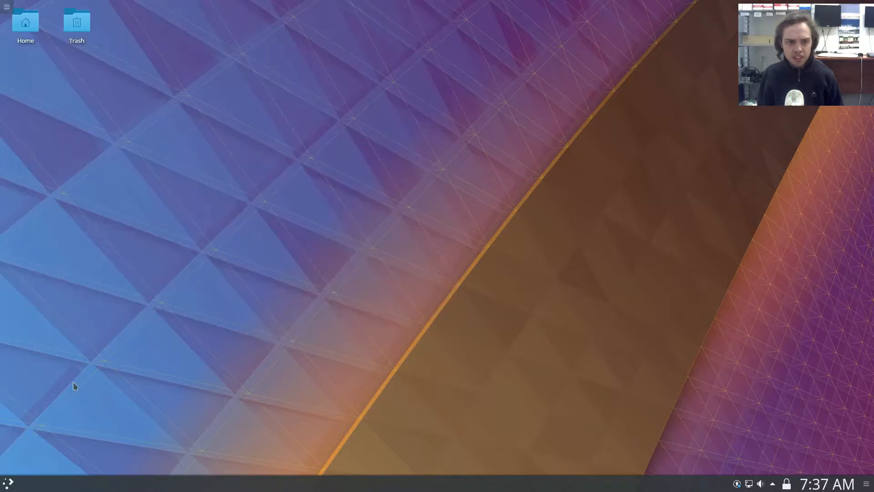
Find KSysGuard by searching the launcher for "sys" and show its System Load graphs on the right half of the screen.
{"action": "left_click", "coordinate": [9, 484]}
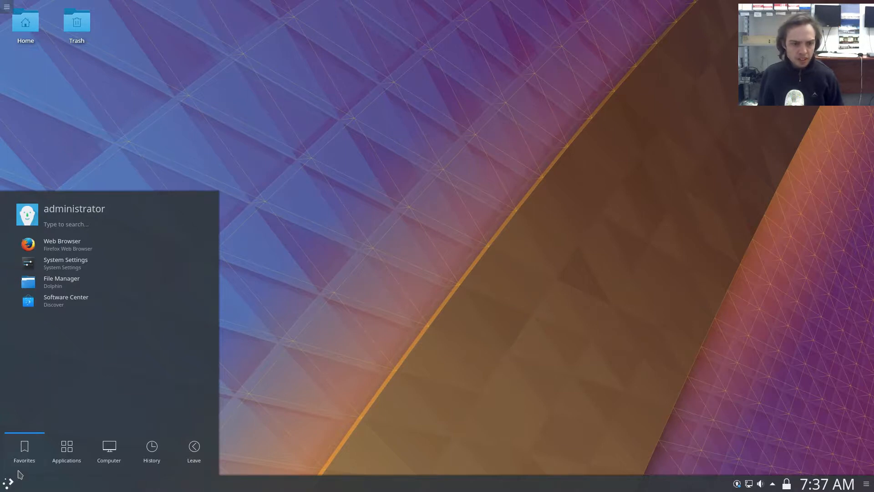
{"action": "left_click", "coordinate": [62, 459]}
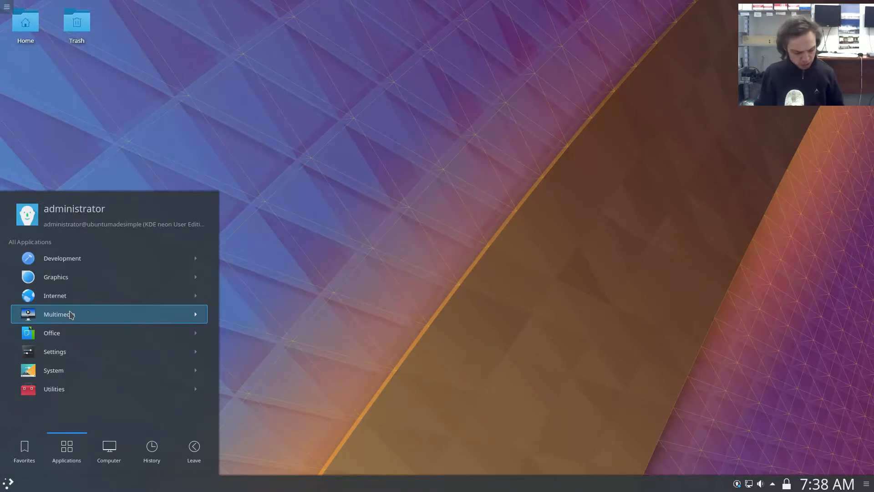
{"action": "type", "text": "sys"}
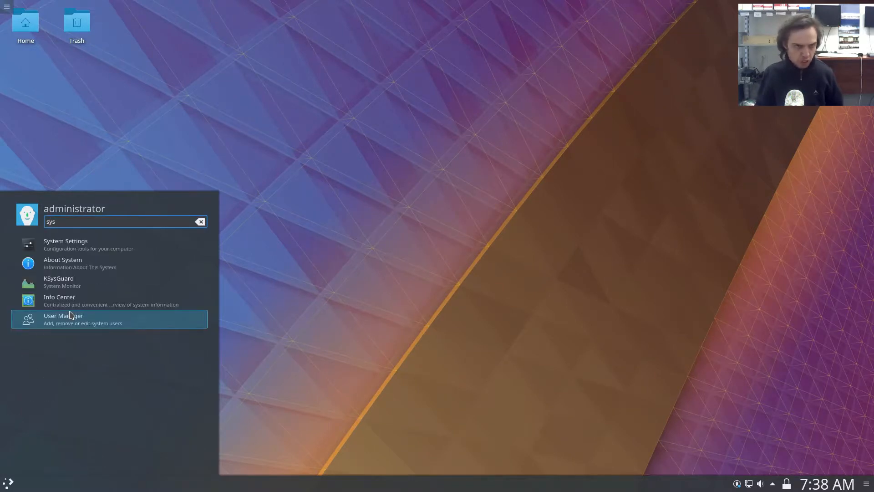
{"action": "left_click", "coordinate": [89, 281]}
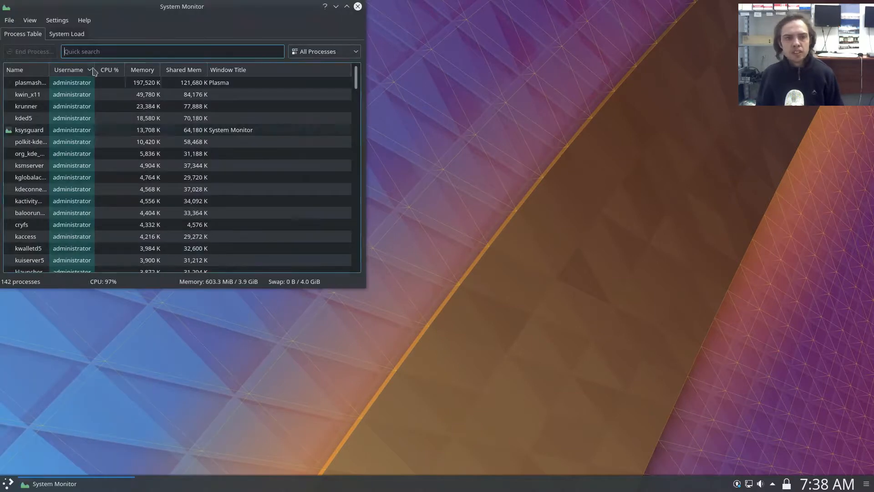
{"action": "left_click", "coordinate": [69, 36]}
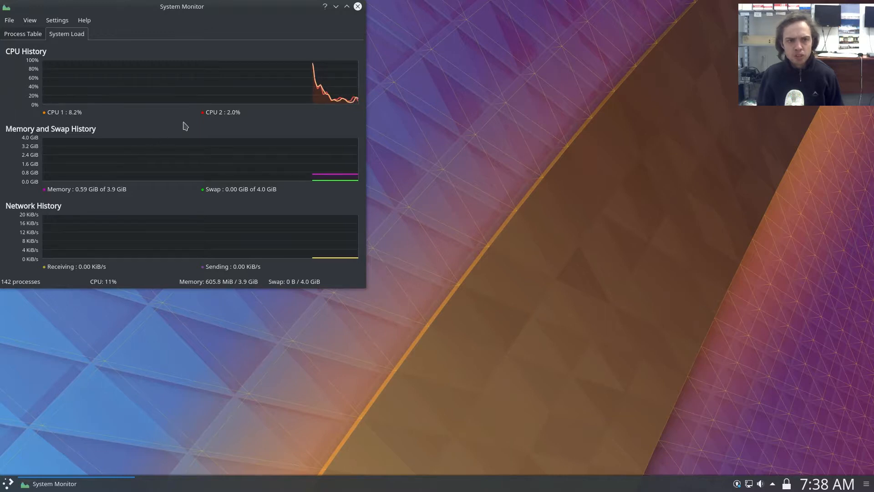
{"action": "left_click_drag", "start_coordinate": [181, 7], "coordinate": [871, 164]}
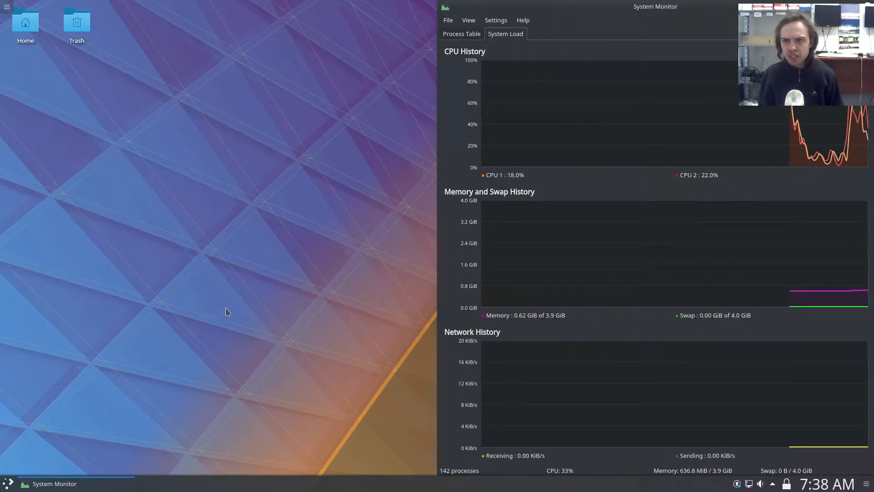
Look through the Office applications in the launcher, and open Info Center by searching for "inf".
{"action": "left_click", "coordinate": [9, 485]}
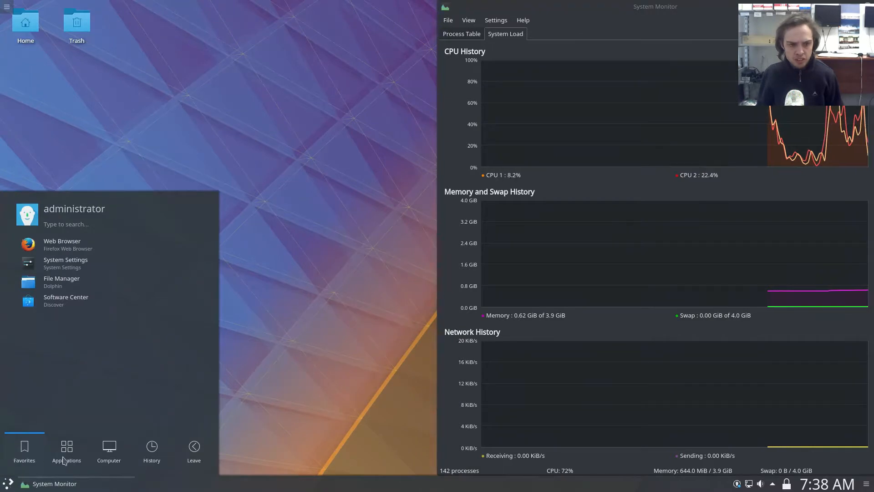
{"action": "left_click", "coordinate": [65, 459]}
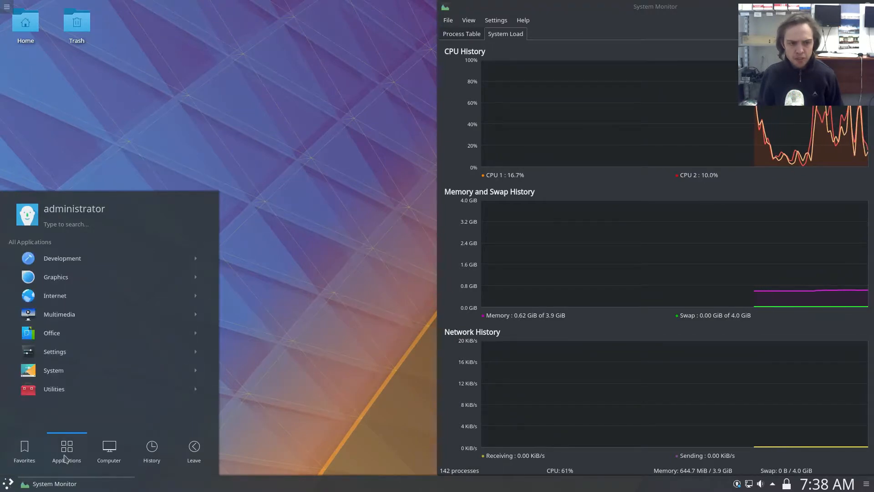
{"action": "left_click", "coordinate": [47, 337]}
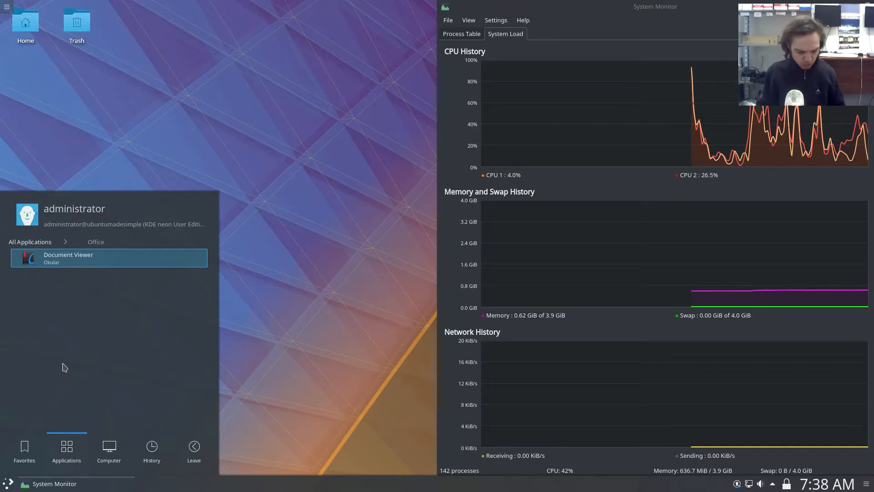
{"action": "type", "text": "inf"}
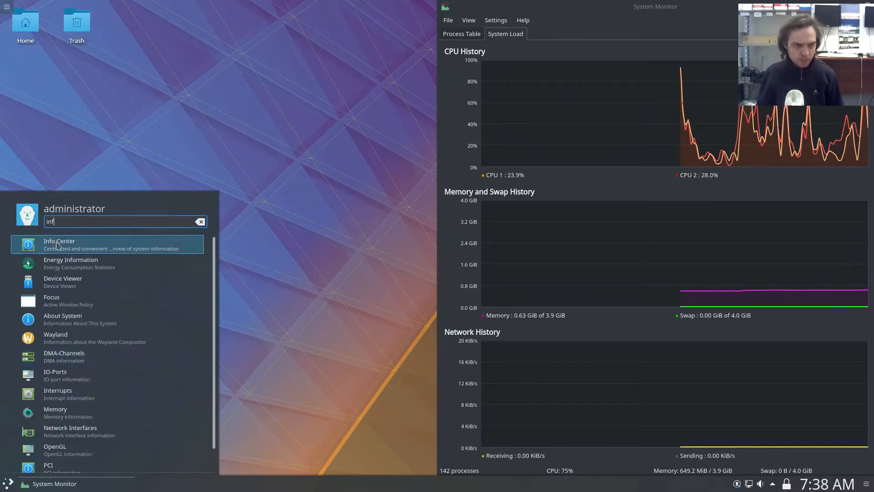
{"action": "left_click", "coordinate": [58, 246]}
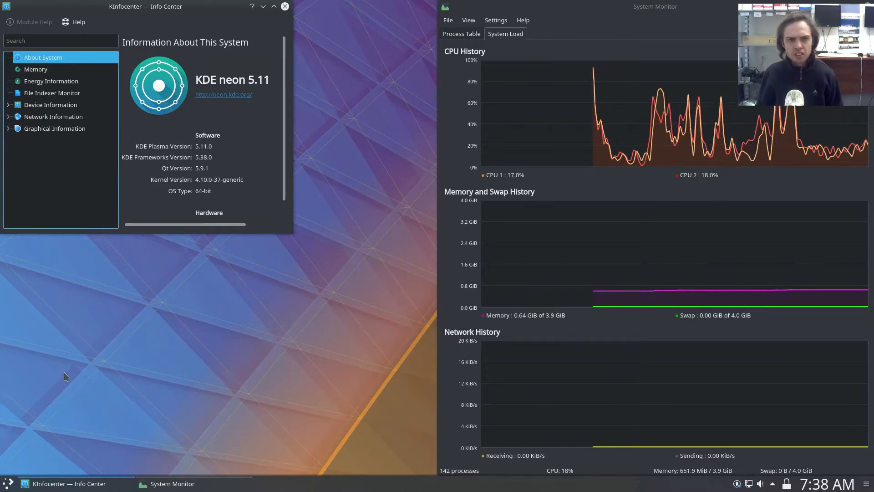
Open Dolphin, check its version information in the About Dolphin dialog, and close the dialog and file manager.
{"action": "left_click", "coordinate": [10, 485]}
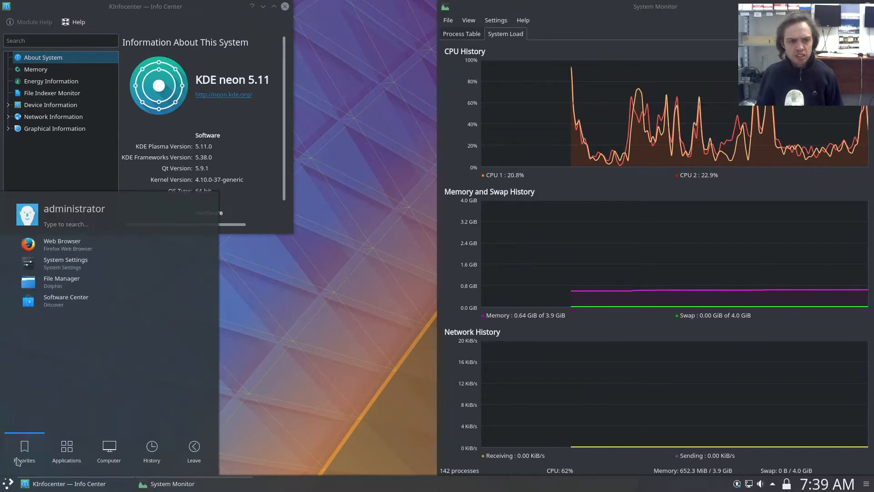
{"action": "left_click", "coordinate": [58, 284]}
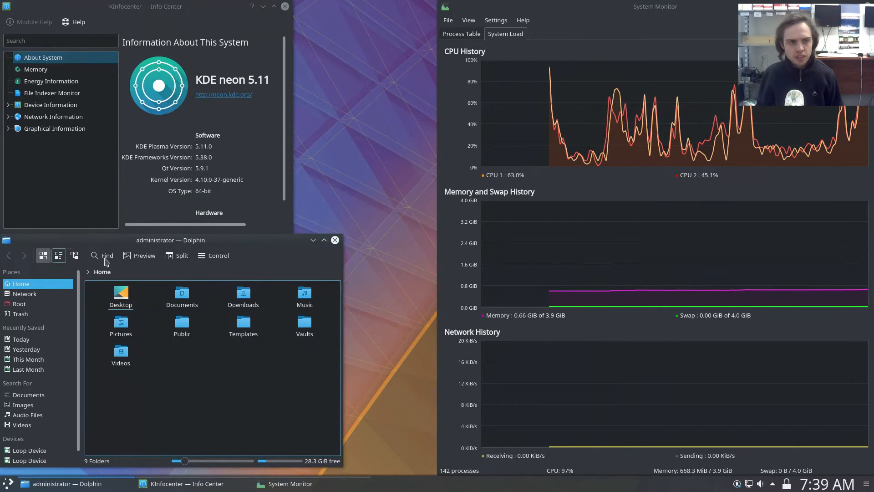
{"action": "left_click", "coordinate": [200, 259]}
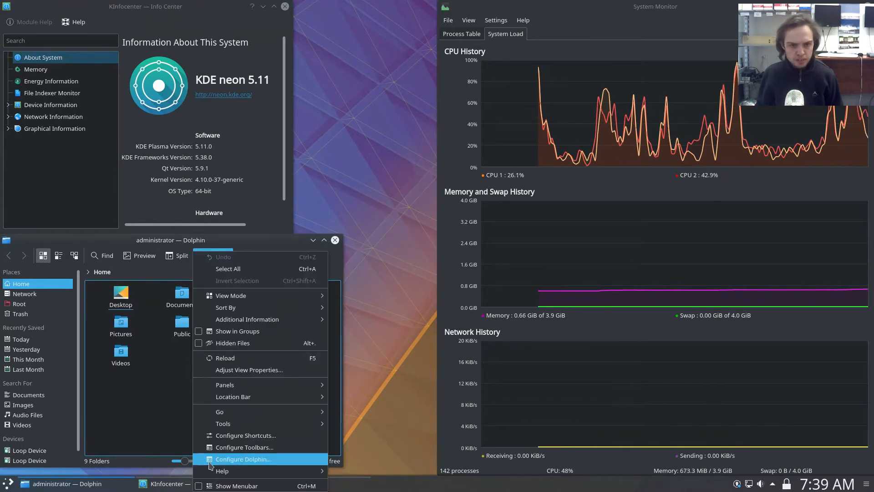
{"action": "mouse_move", "coordinate": [226, 474]}
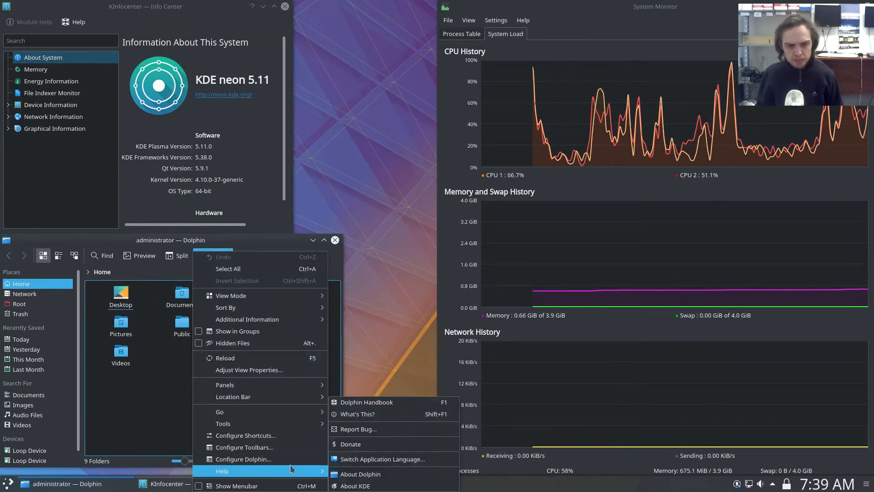
{"action": "left_click", "coordinate": [349, 463]}
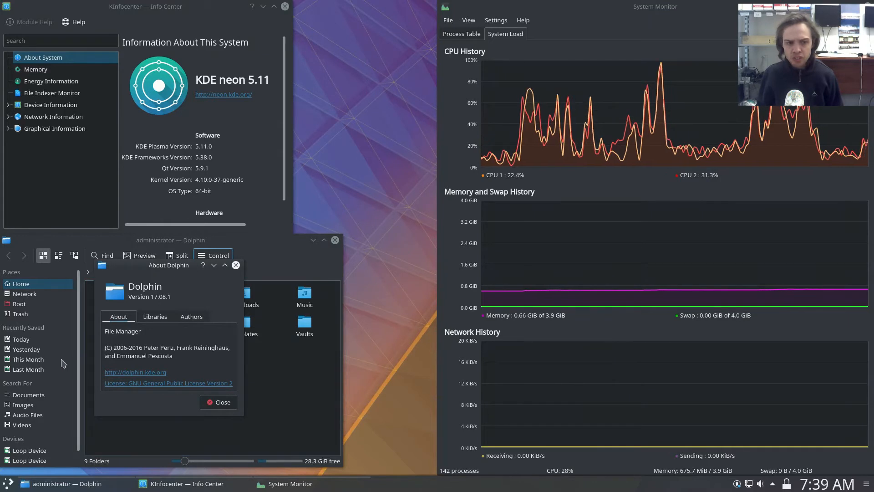
{"action": "left_click", "coordinate": [235, 265]}
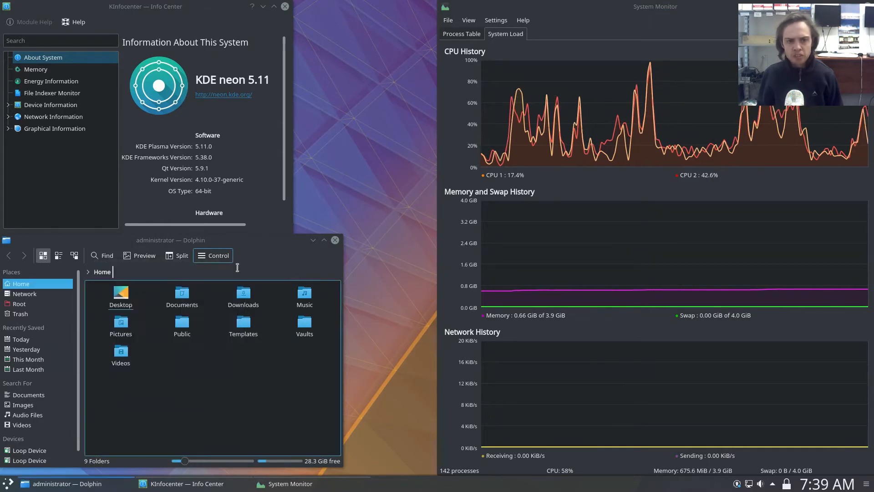
{"action": "left_click", "coordinate": [335, 240]}
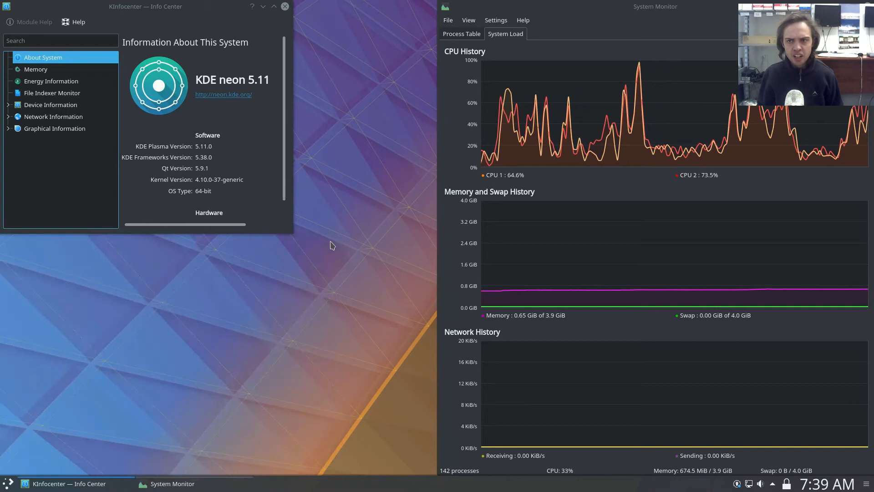